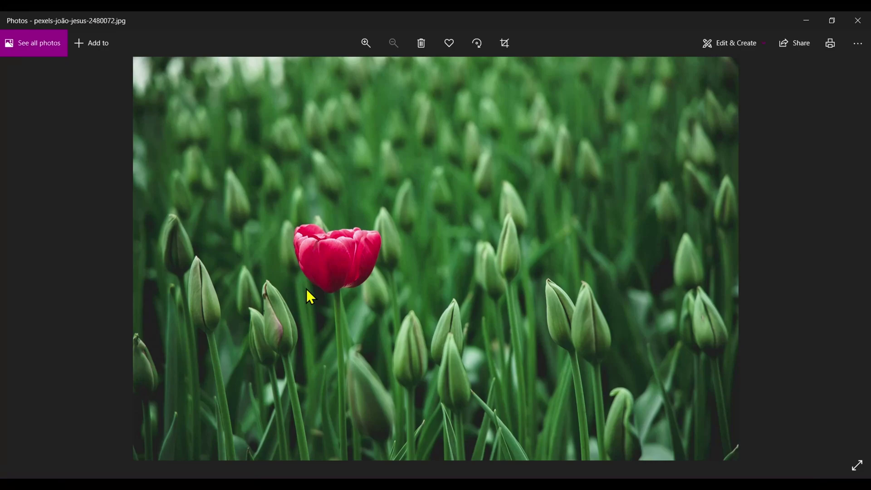
Advance to the next image to view the finished glowing pink tulip result
{"action": "key", "text": "Right"}
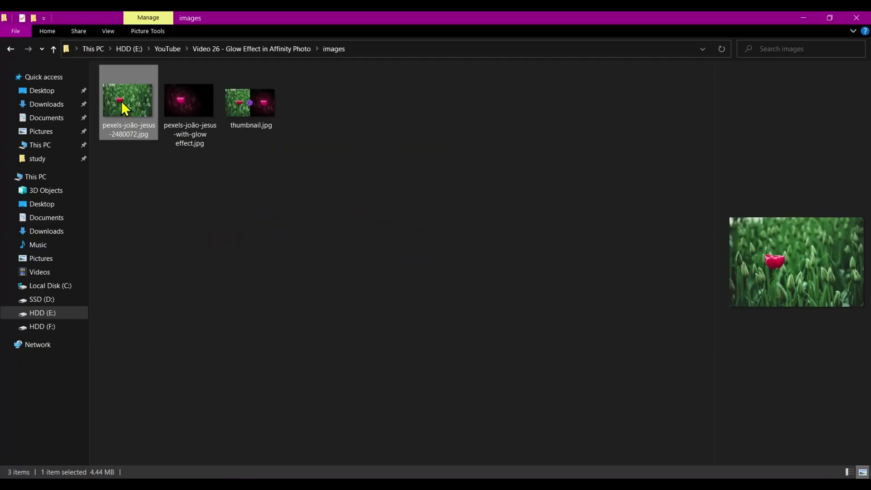
Open pexels-joão-jesus-2480072.jpg from File Explorer in Affinity Photo
{"action": "double_click", "coordinate": [120, 101]}
{"action": "right_click", "coordinate": [140, 100]}
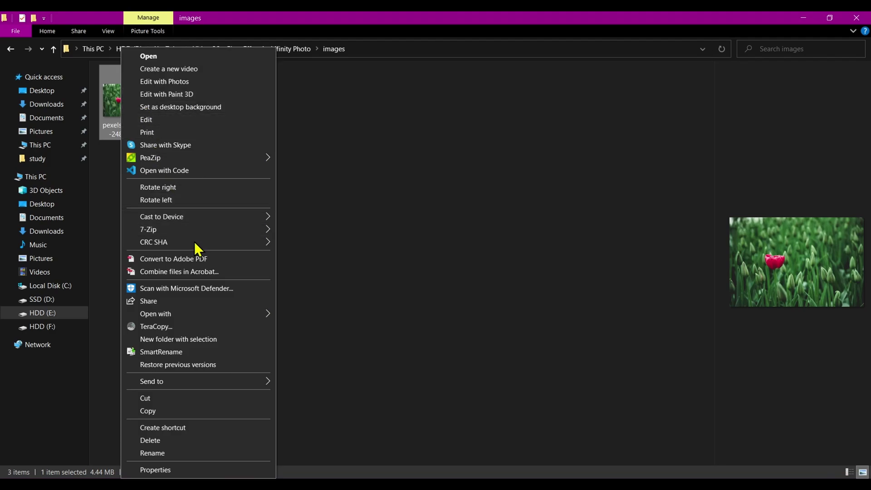
{"action": "mouse_move", "coordinate": [228, 312]}
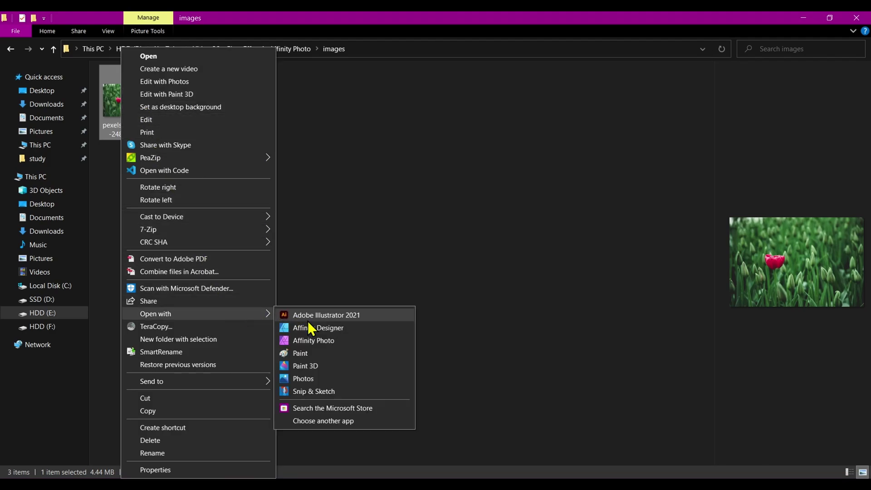
{"action": "left_click", "coordinate": [316, 340]}
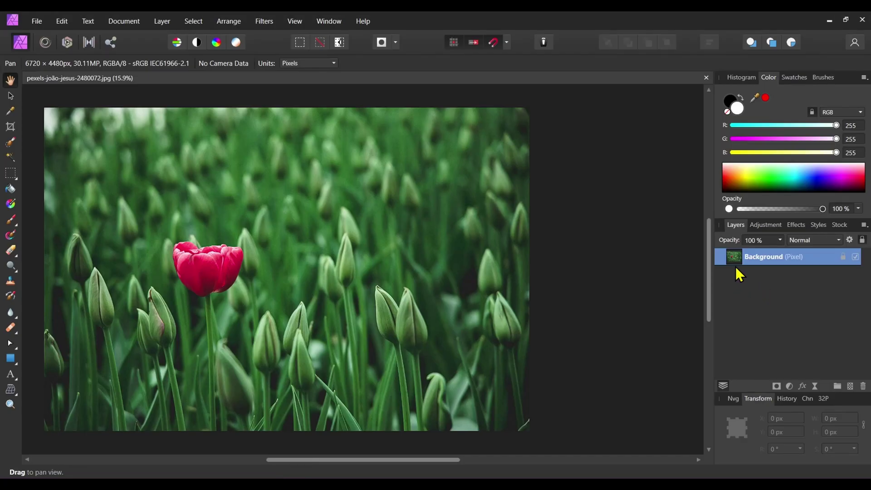
Duplicate the Background layer with Ctrl+J and hide the original Background layer underneath
{"action": "double_click", "coordinate": [748, 260]}
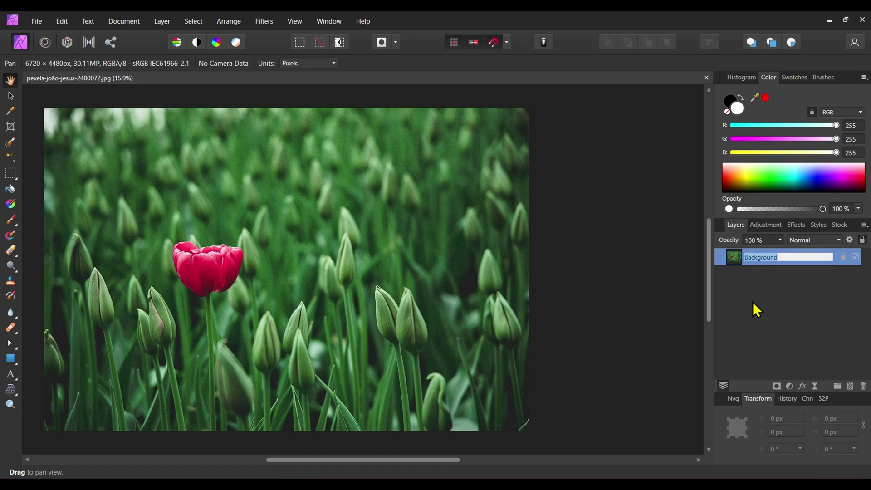
{"action": "key", "text": "Escape"}
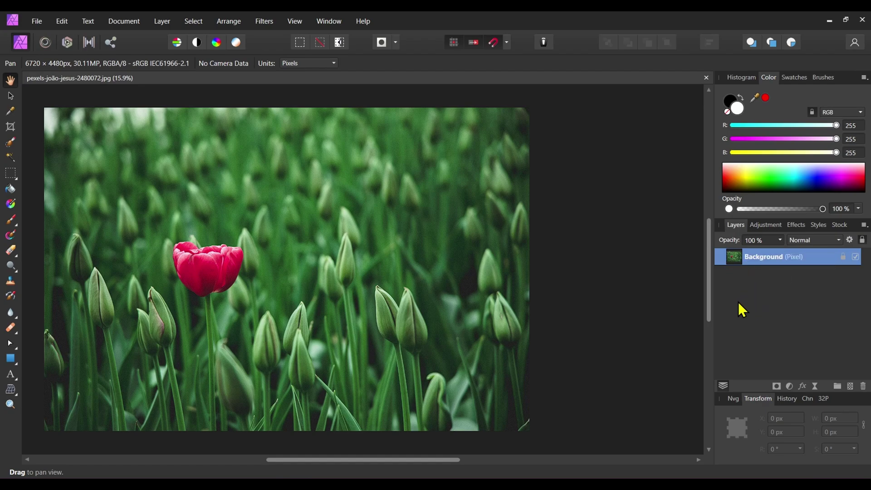
{"action": "key", "text": "ctrl+j"}
{"action": "left_click_drag", "start_coordinate": [113, 297], "coordinate": [189, 297]}
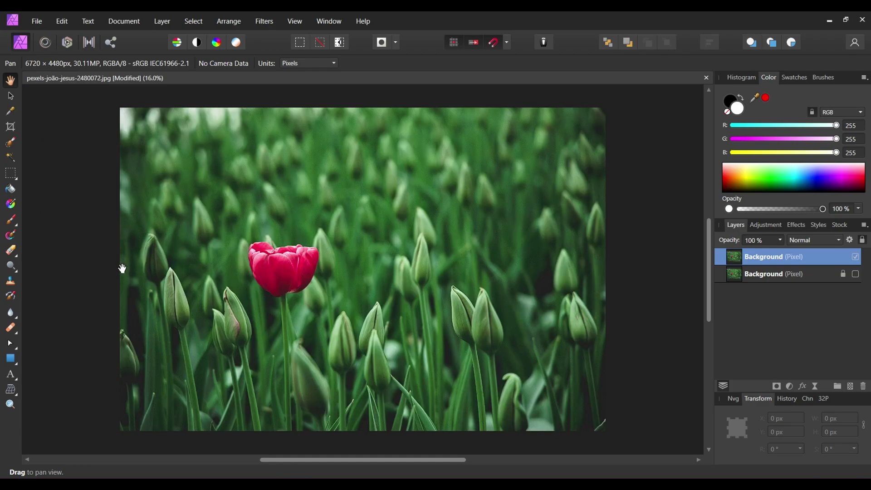
Paint a selection over the tulip's red petals with the Selection Brush
{"action": "left_click", "coordinate": [10, 142]}
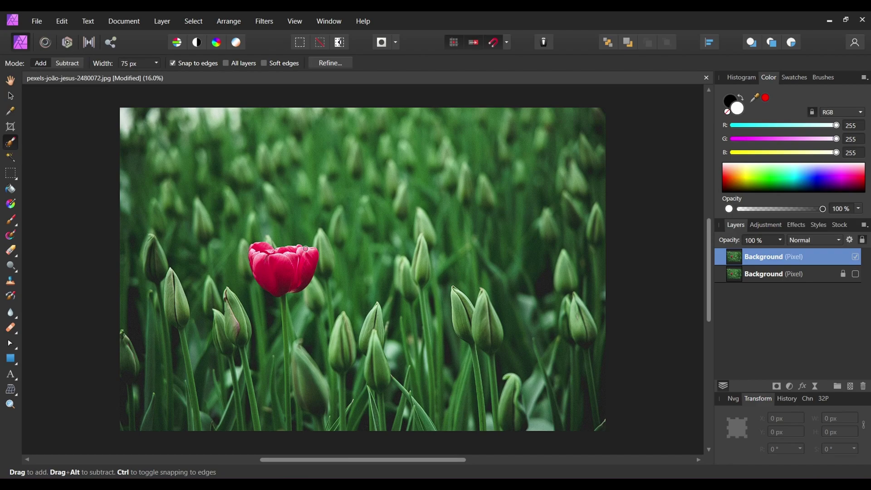
{"action": "scroll", "coordinate": [305, 249], "scroll_direction": "down", "scroll_amount": 2}
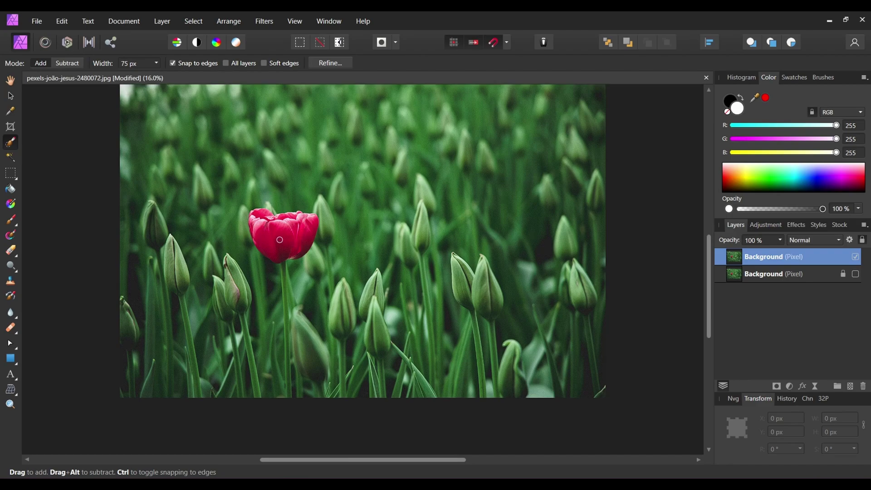
{"action": "scroll", "coordinate": [274, 237], "scroll_direction": "up", "scroll_amount": 4}
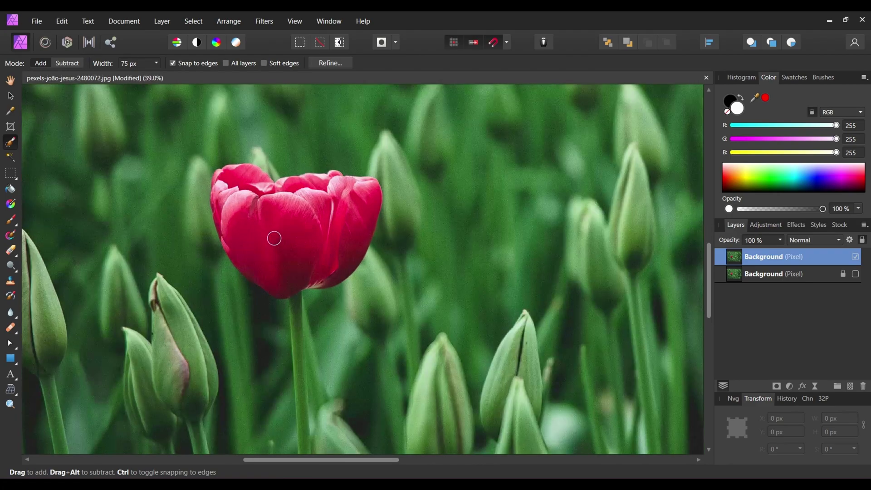
{"action": "scroll", "coordinate": [274, 238], "scroll_direction": "up", "scroll_amount": 1}
{"action": "scroll", "coordinate": [335, 217], "scroll_direction": "down", "scroll_amount": 2}
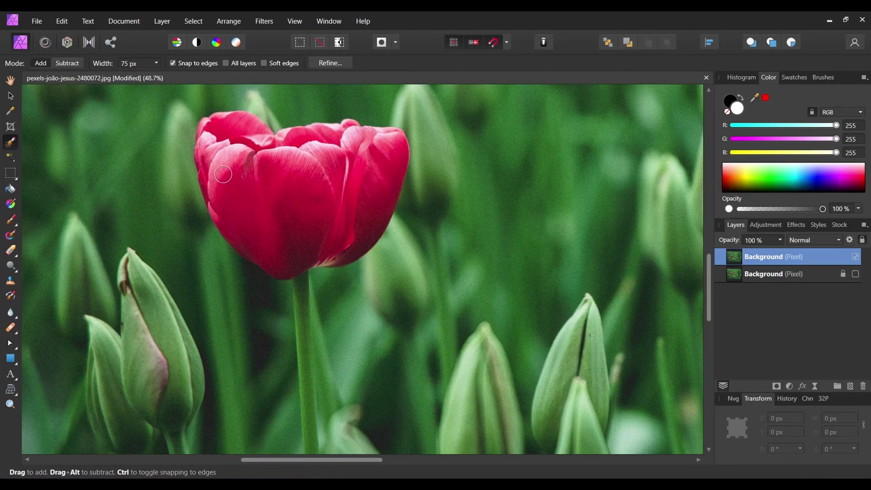
{"action": "mouse_move", "coordinate": [226, 129]}
{"action": "left_mouse_down"}
{"action": "mouse_move", "coordinate": [276, 146]}
{"action": "mouse_move", "coordinate": [367, 139]}
{"action": "mouse_move", "coordinate": [339, 159]}
{"action": "mouse_move", "coordinate": [213, 168]}
{"action": "left_mouse_up"}
Narrow the selection brush and extend the selection down the tulip stem
{"action": "scroll", "coordinate": [303, 197], "scroll_direction": "down", "scroll_amount": 3}
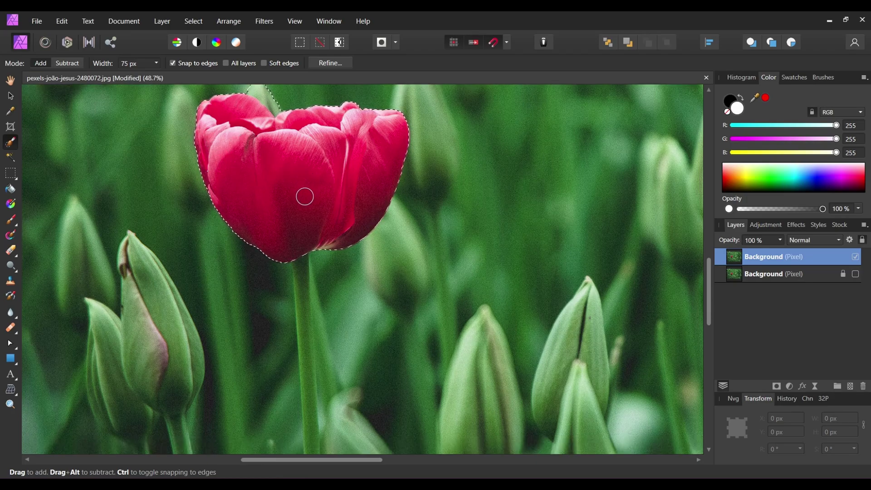
{"action": "left_click_drag", "start_coordinate": [386, 249], "coordinate": [381, 251]}
{"action": "key", "text": "bracketleft"}
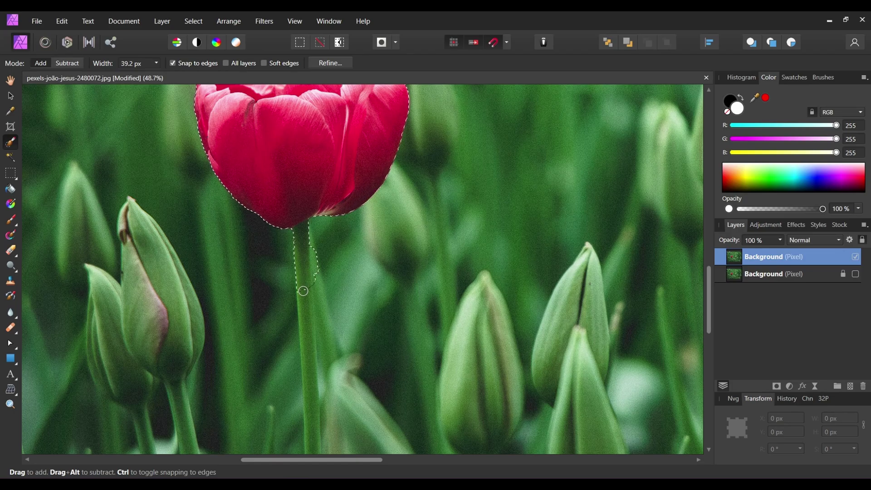
{"action": "left_click_drag", "start_coordinate": [303, 291], "coordinate": [307, 329]}
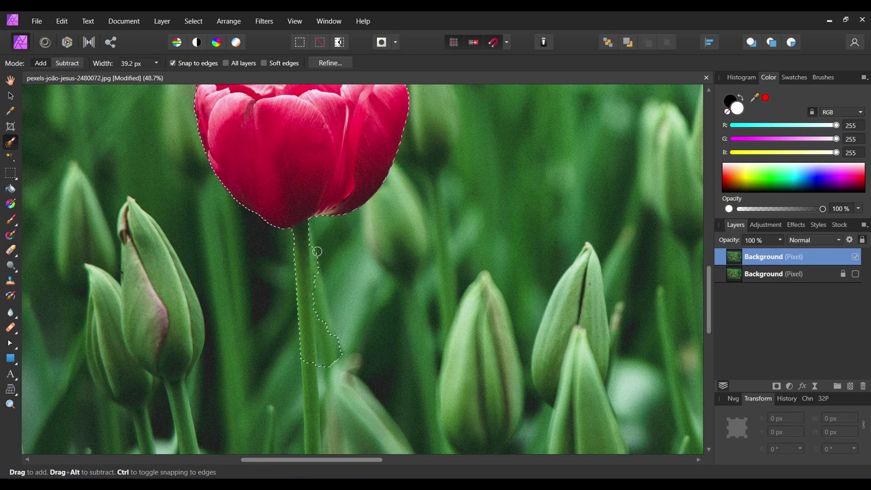
{"action": "scroll", "coordinate": [307, 344], "scroll_direction": "down", "scroll_amount": 5}
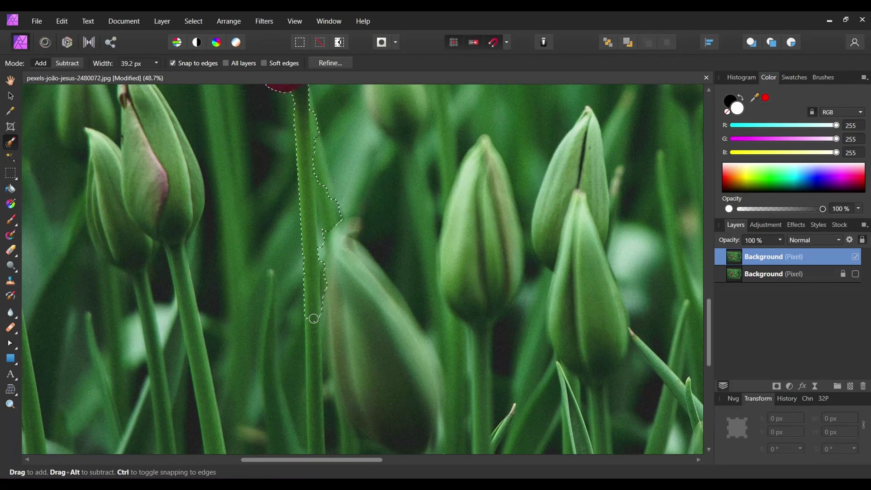
{"action": "scroll", "coordinate": [313, 318], "scroll_direction": "down", "scroll_amount": 4}
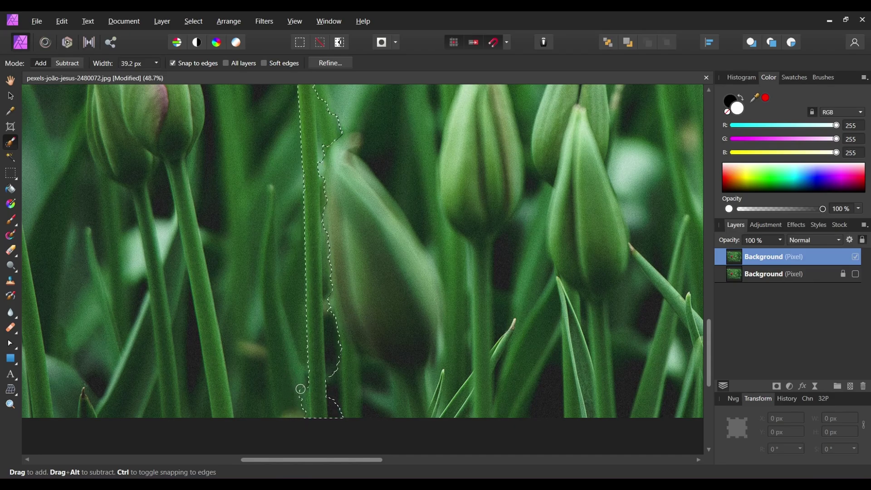
{"action": "scroll", "coordinate": [323, 203], "scroll_direction": "up", "scroll_amount": 3}
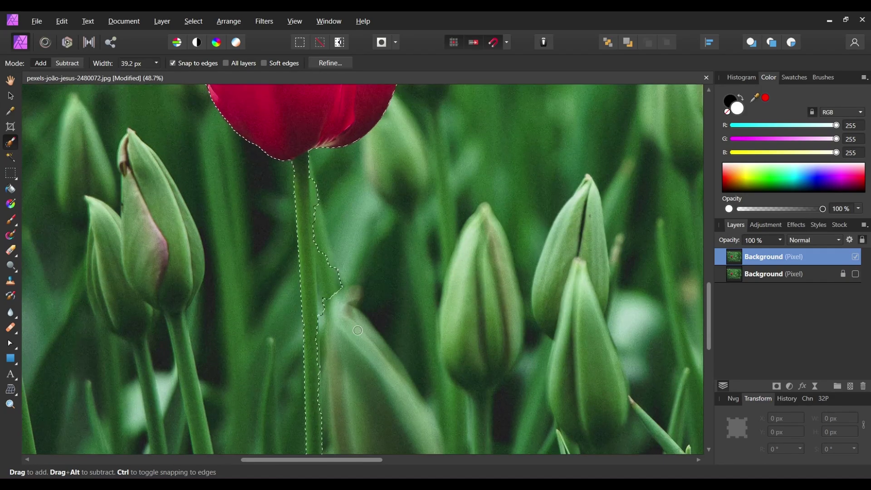
{"action": "scroll", "coordinate": [313, 269], "scroll_direction": "down", "scroll_amount": 2}
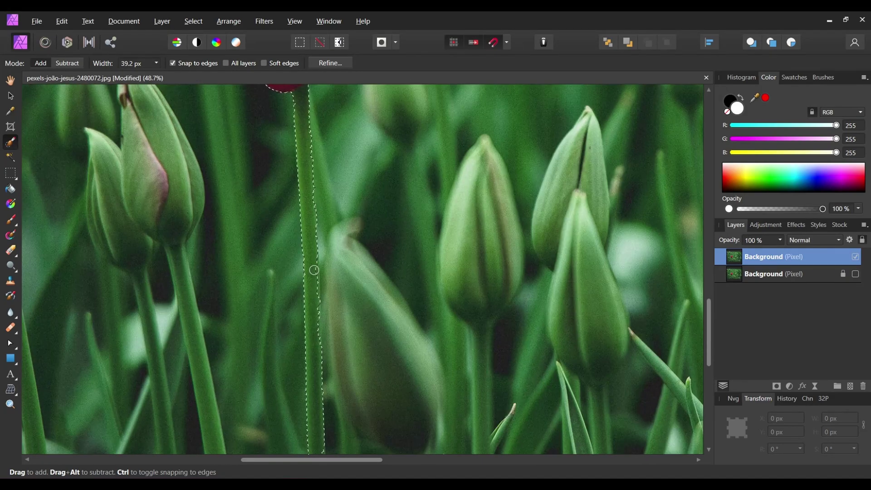
{"action": "scroll", "coordinate": [314, 269], "scroll_direction": "up", "scroll_amount": 3}
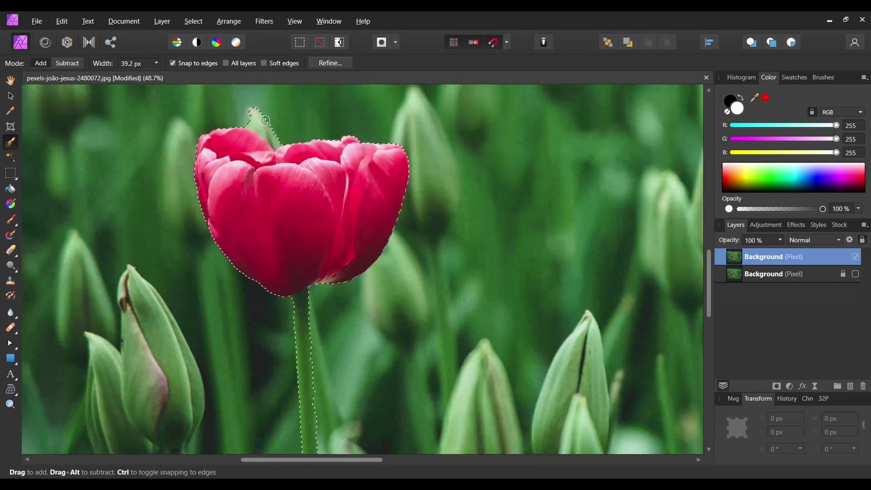
{"action": "scroll", "coordinate": [446, 243], "scroll_direction": "up", "scroll_amount": 1}
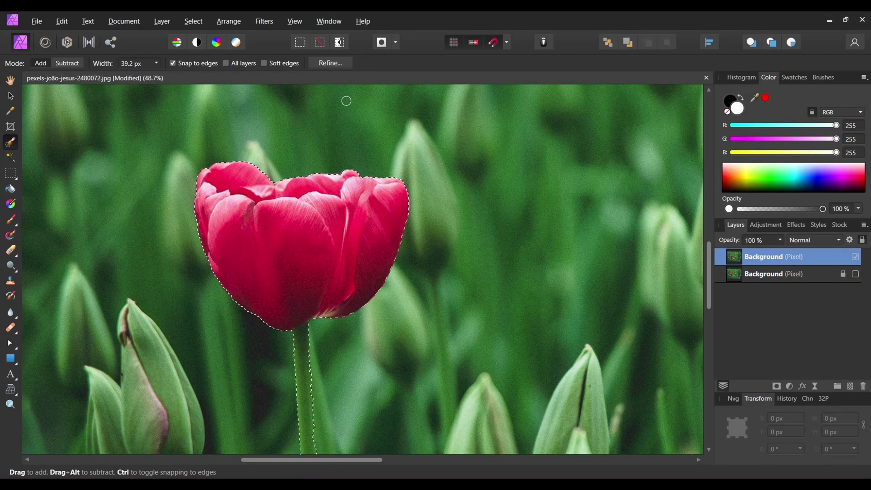
Refine the tulip selection with Smooth 1 px and Feather 1 px, then apply it
{"action": "left_click", "coordinate": [325, 65]}
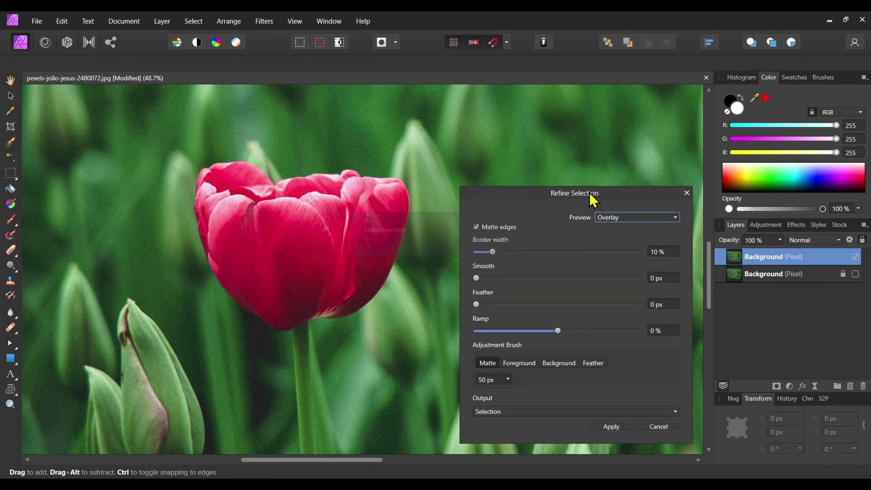
{"action": "left_click_drag", "start_coordinate": [589, 190], "coordinate": [578, 159]}
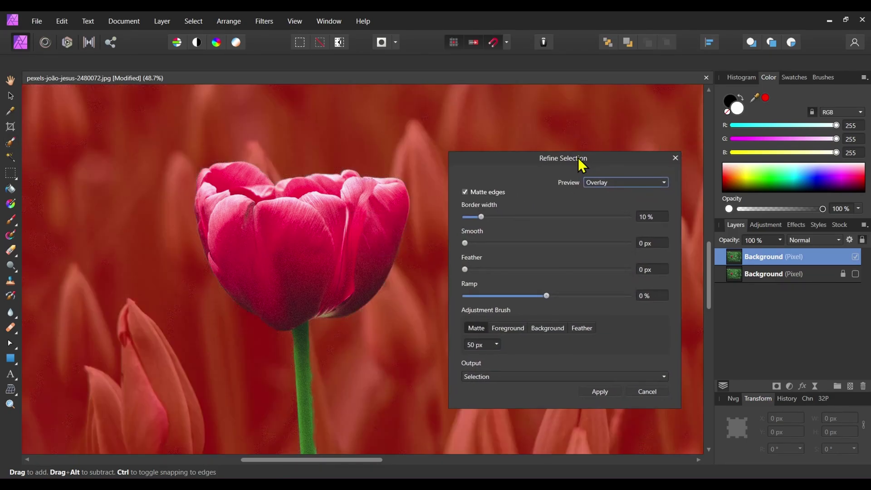
{"action": "left_click", "coordinate": [644, 245]}
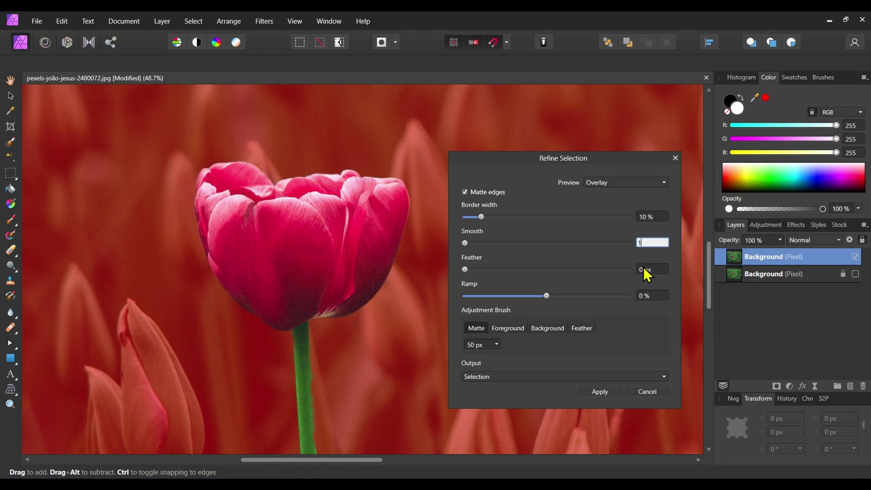
{"action": "type", "text": "1"}
{"action": "left_click", "coordinate": [643, 270]}
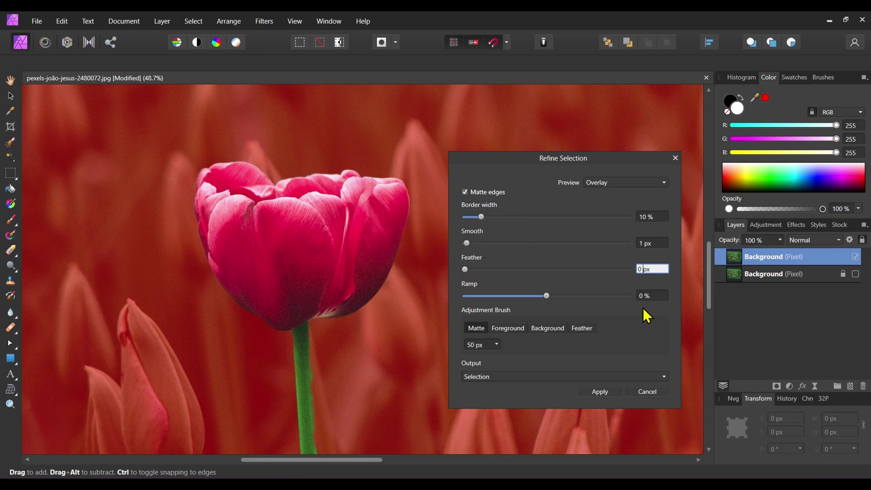
{"action": "type", "text": "1px"}
{"action": "left_click", "coordinate": [600, 392]}
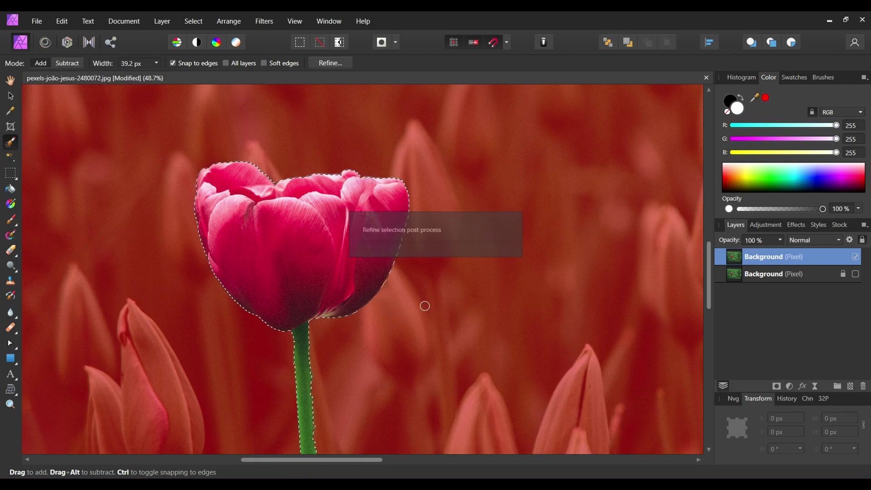
Copy the tulip-and-stem selection into a third pixel layer with Ctrl+J
{"action": "scroll", "coordinate": [222, 270], "scroll_direction": "down", "scroll_amount": 10}
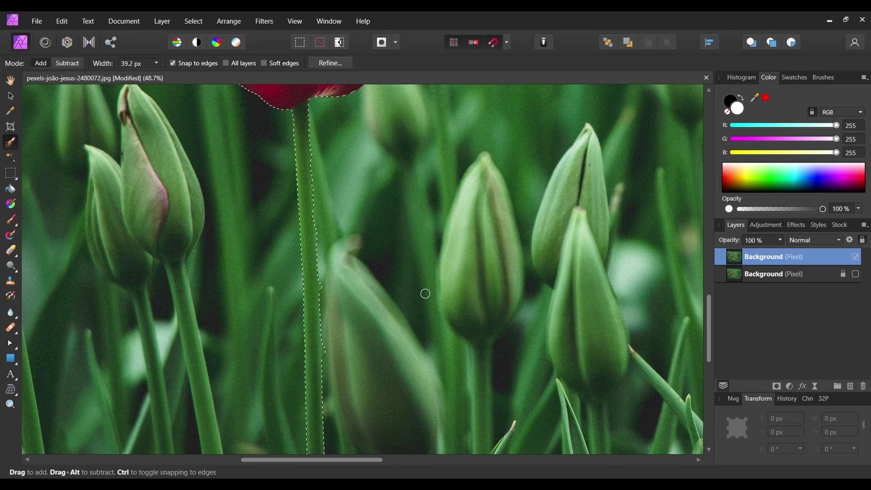
{"action": "scroll", "coordinate": [424, 292], "scroll_direction": "up", "scroll_amount": 3}
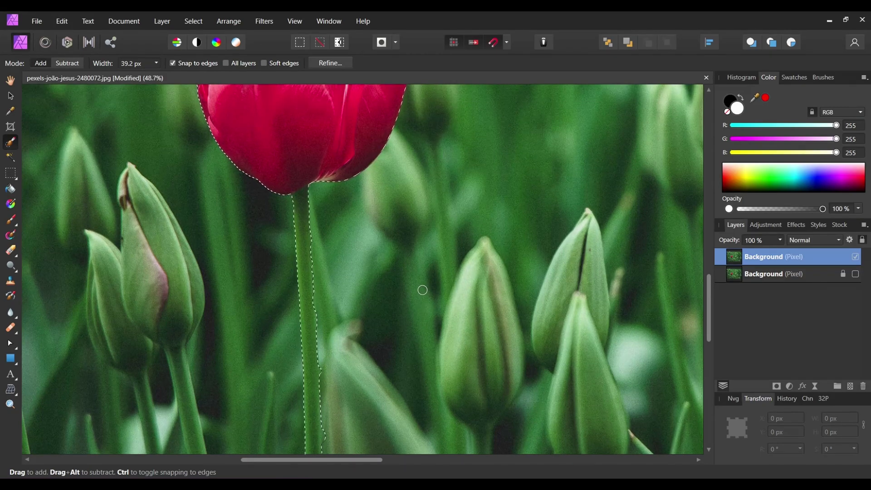
{"action": "scroll", "coordinate": [423, 290], "scroll_direction": "down", "scroll_amount": 5}
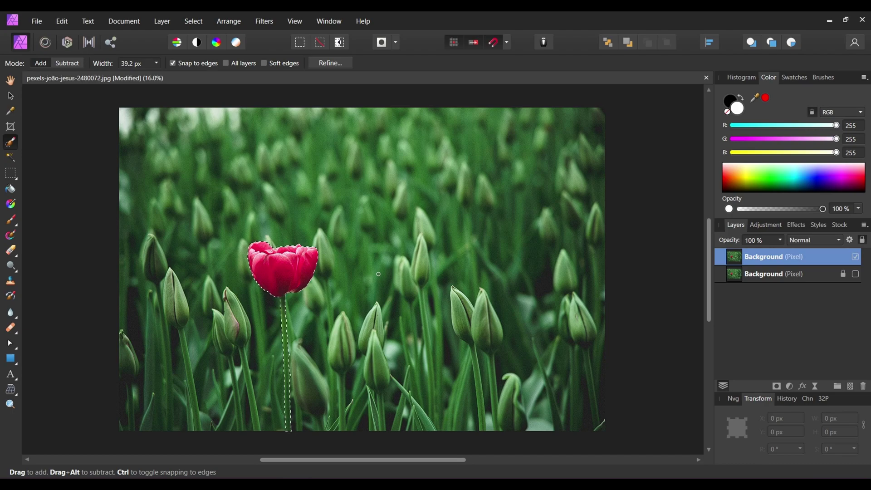
{"action": "key", "text": "ctrl+j"}
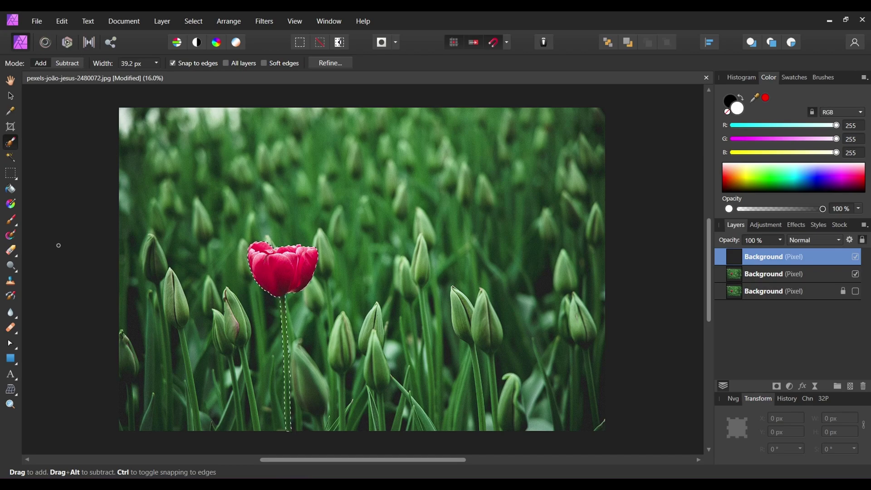
{"action": "left_click", "coordinate": [9, 96]}
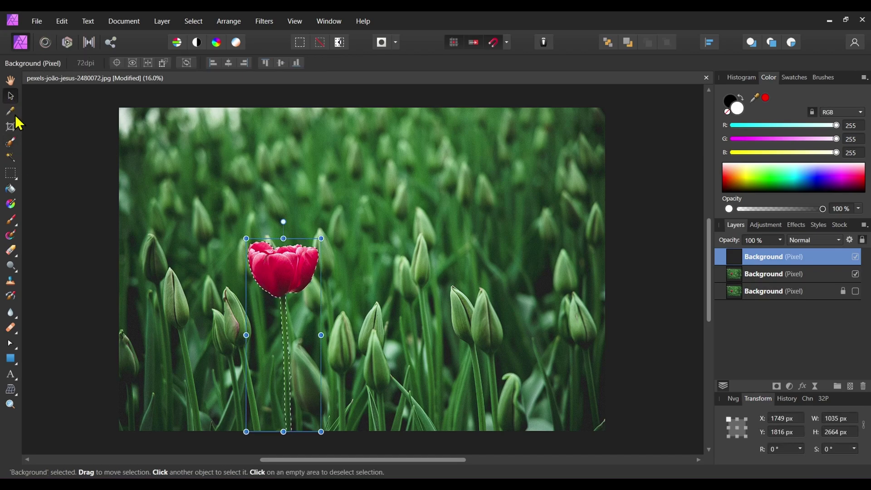
{"action": "scroll", "coordinate": [411, 264], "scroll_direction": "down", "scroll_amount": 3}
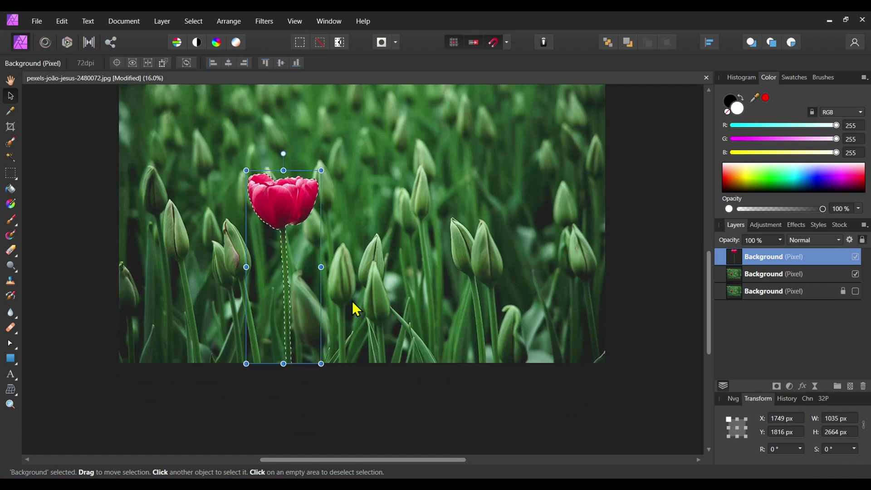
{"action": "scroll", "coordinate": [274, 245], "scroll_direction": "up", "scroll_amount": 5}
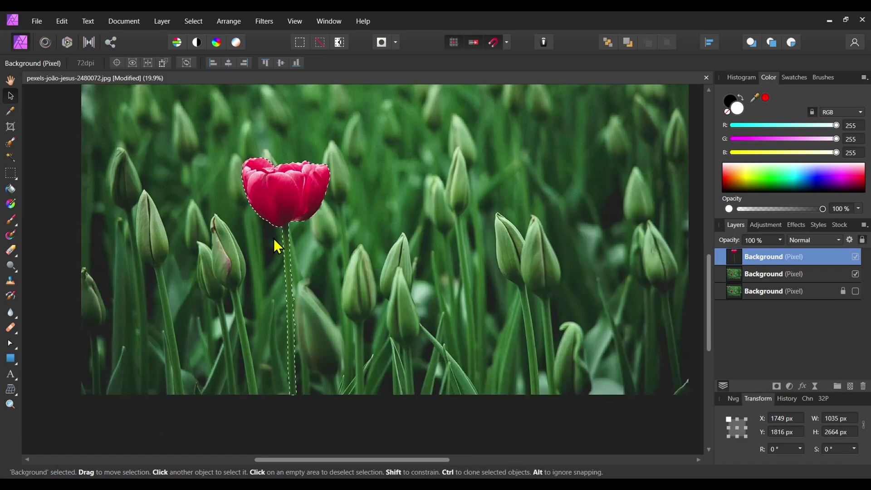
{"action": "scroll", "coordinate": [357, 233], "scroll_direction": "down", "scroll_amount": 3}
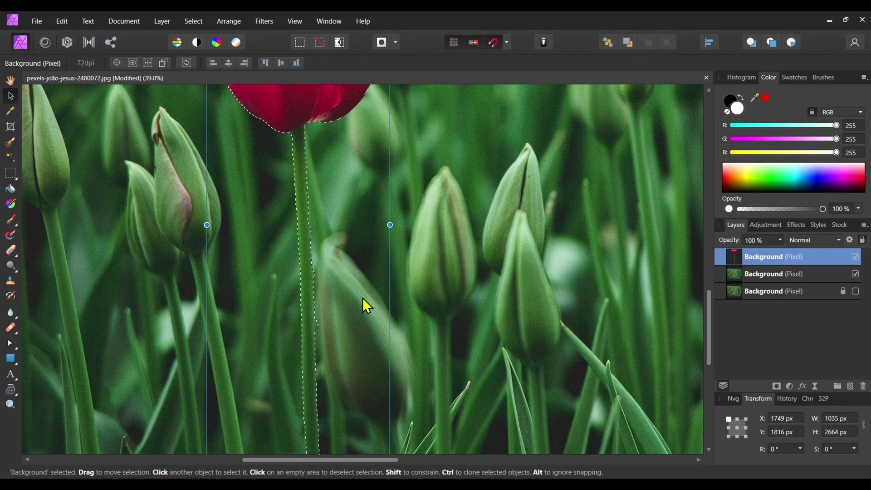
{"action": "scroll", "coordinate": [363, 303], "scroll_direction": "down", "scroll_amount": 2}
{"action": "scroll", "coordinate": [366, 318], "scroll_direction": "up", "scroll_amount": 1}
{"action": "scroll", "coordinate": [358, 304], "scroll_direction": "up", "scroll_amount": 1}
{"action": "left_click", "coordinate": [10, 142]}
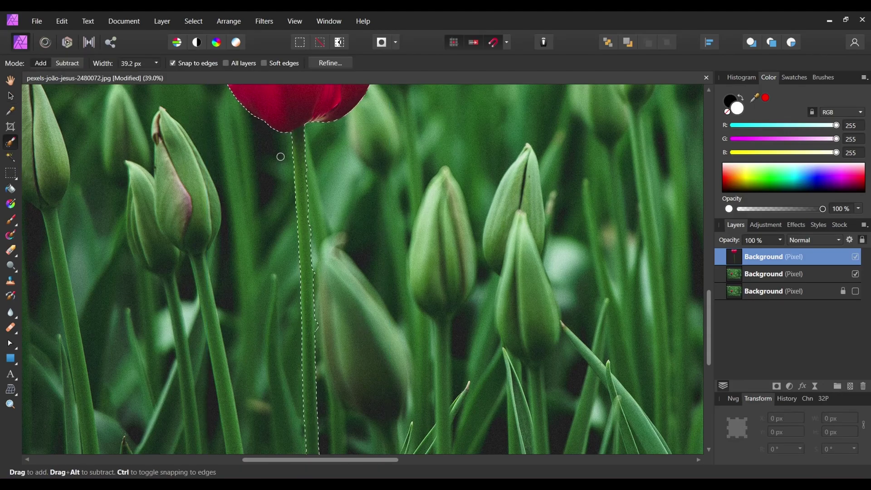
Subtract the stem from the selection, copy the flower head to a new layer, and deselect
{"action": "mouse_move", "coordinate": [307, 140]}
{"action": "left_mouse_down"}
{"action": "mouse_move", "coordinate": [286, 177]}
{"action": "mouse_move", "coordinate": [303, 167]}
{"action": "mouse_move", "coordinate": [305, 189]}
{"action": "mouse_move", "coordinate": [290, 137]}
{"action": "mouse_move", "coordinate": [293, 201]}
{"action": "mouse_move", "coordinate": [301, 232]}
{"action": "mouse_move", "coordinate": [303, 203]}
{"action": "mouse_move", "coordinate": [312, 233]}
{"action": "mouse_move", "coordinate": [319, 382]}
{"action": "mouse_move", "coordinate": [301, 328]}
{"action": "mouse_move", "coordinate": [298, 246]}
{"action": "mouse_move", "coordinate": [303, 358]}
{"action": "left_mouse_up"}
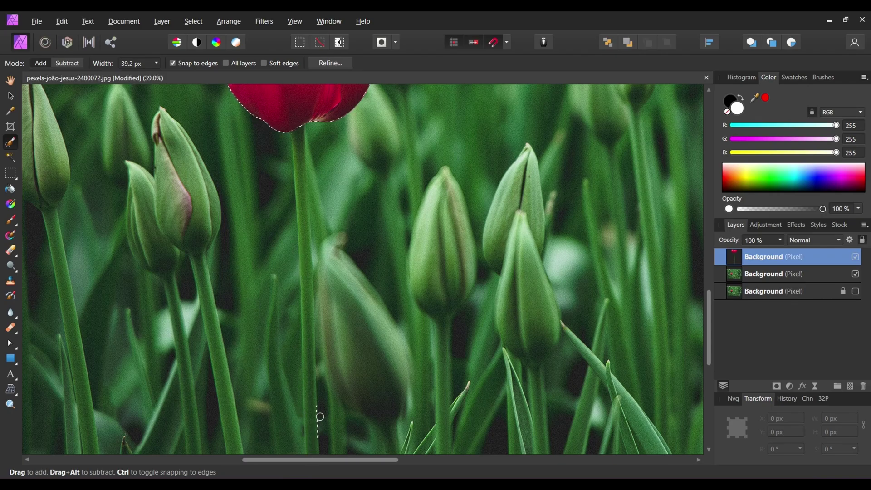
{"action": "scroll", "coordinate": [453, 337], "scroll_direction": "up", "scroll_amount": 5}
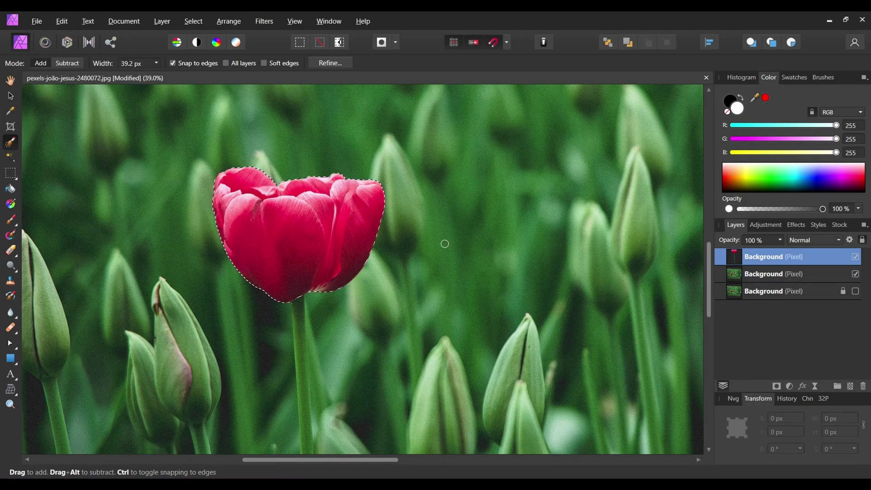
{"action": "key", "text": "ctrl+j"}
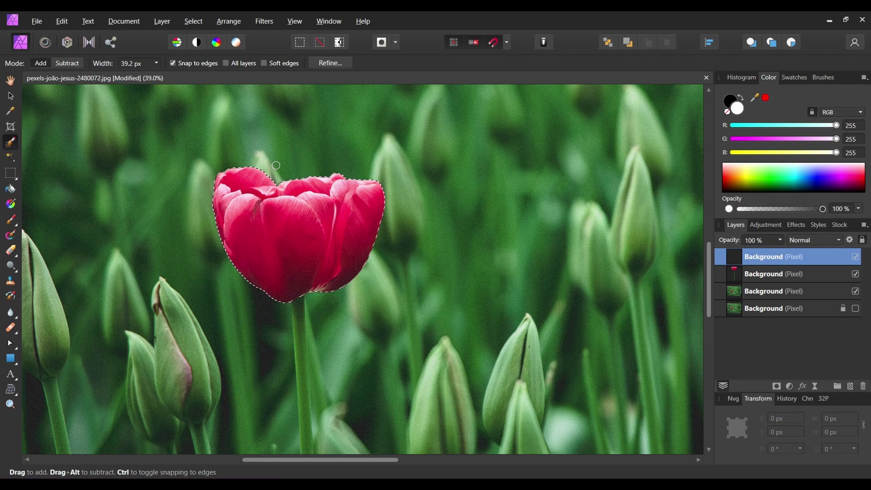
{"action": "key", "text": "ctrl+d"}
{"action": "left_click", "coordinate": [13, 97]}
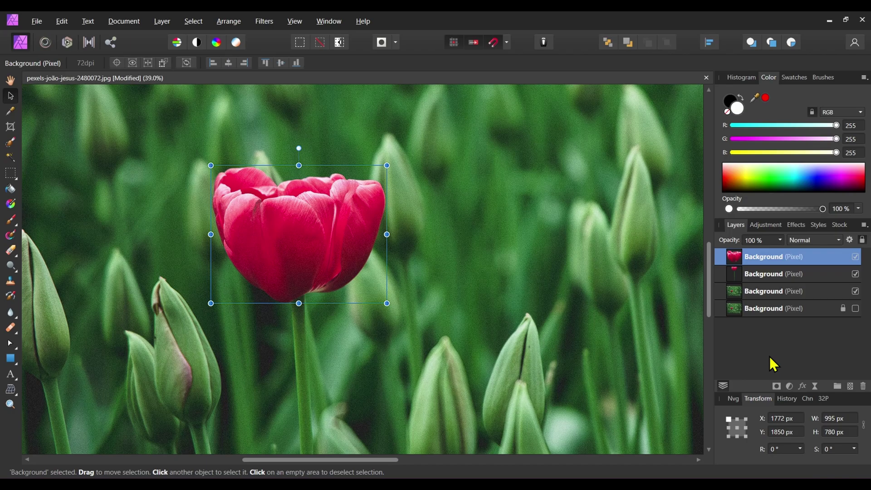
Group the flower-head layer into a group named Glow and float the Layers panel
{"action": "key", "text": "ctrl+g"}
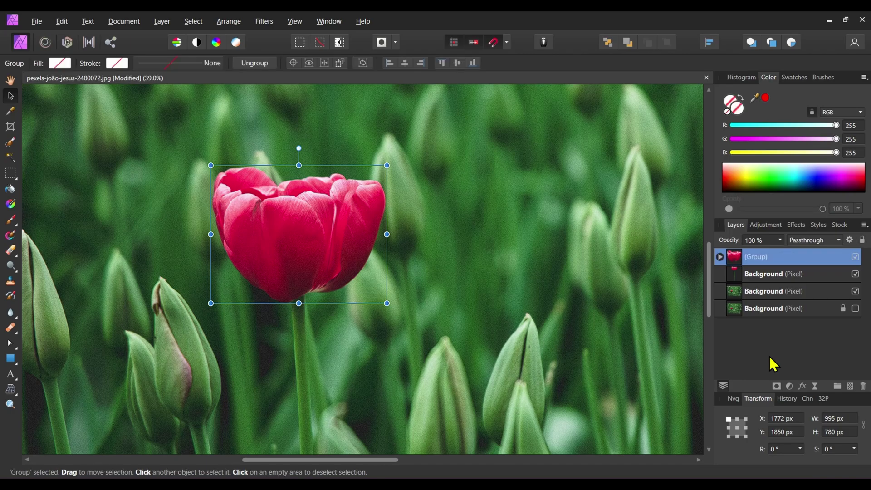
{"action": "double_click", "coordinate": [761, 259]}
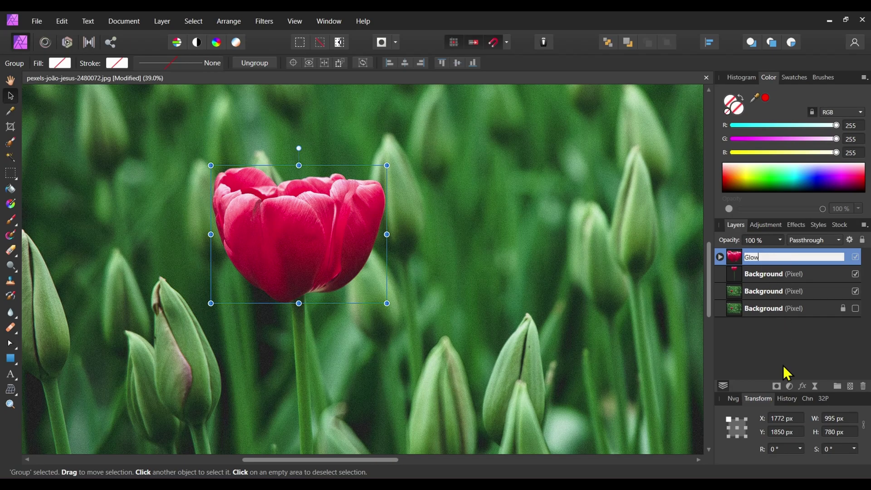
{"action": "key", "text": "Return"}
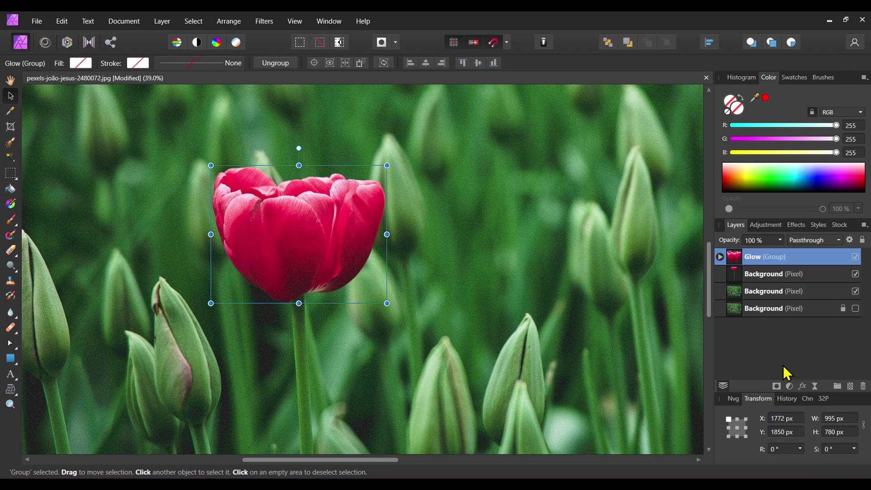
{"action": "left_click", "coordinate": [721, 257]}
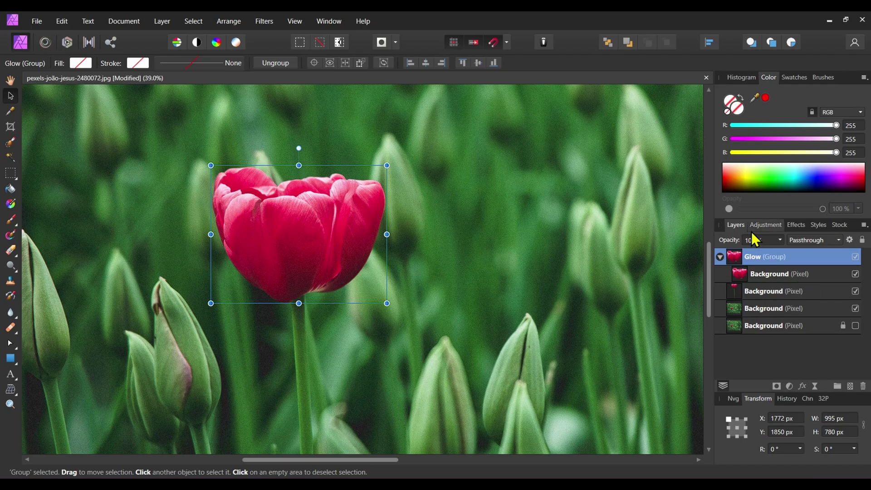
{"action": "left_click_drag", "start_coordinate": [738, 227], "coordinate": [702, 135]}
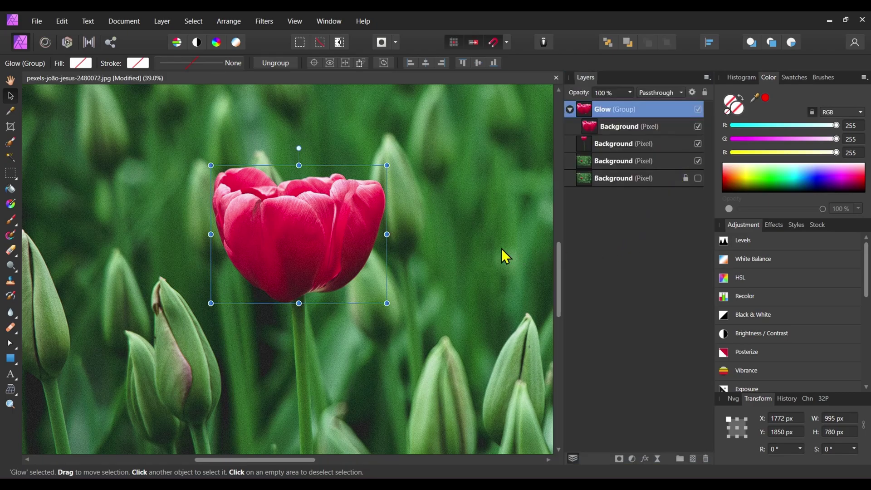
Fit the photo to the window and set the Glow group's blend mode to Normal
{"action": "key", "text": "ctrl+0"}
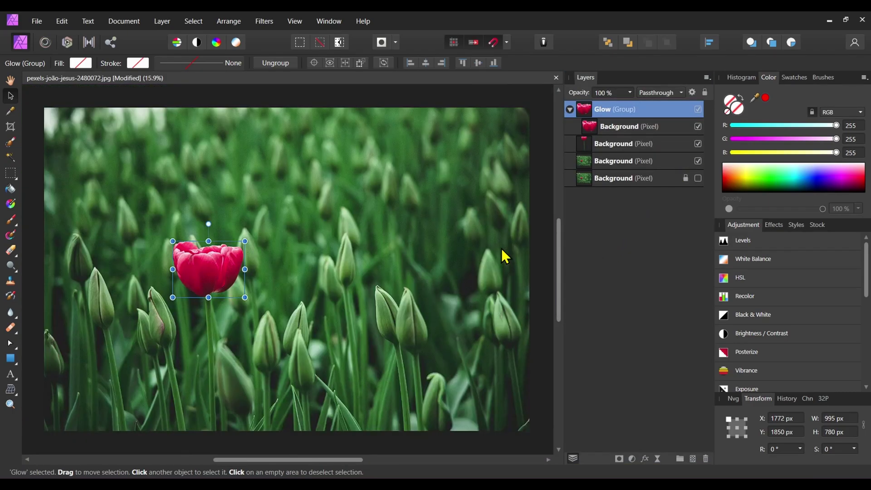
{"action": "left_click", "coordinate": [612, 127]}
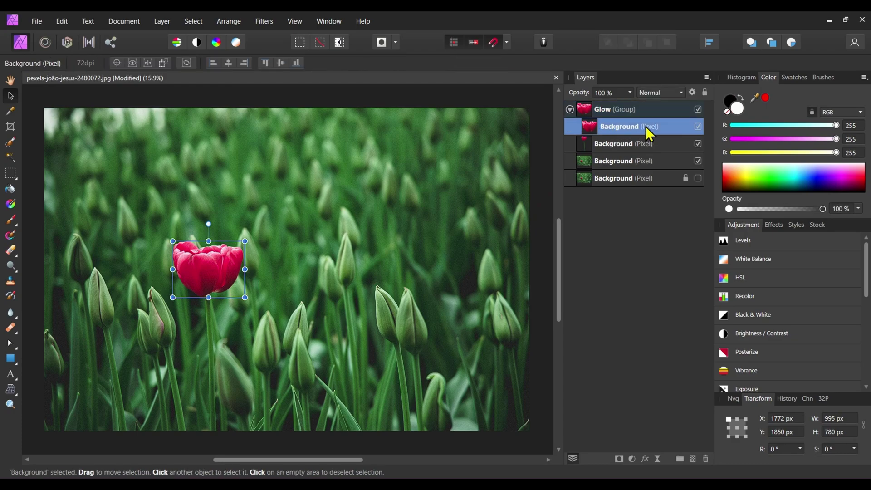
{"action": "left_click", "coordinate": [626, 110]}
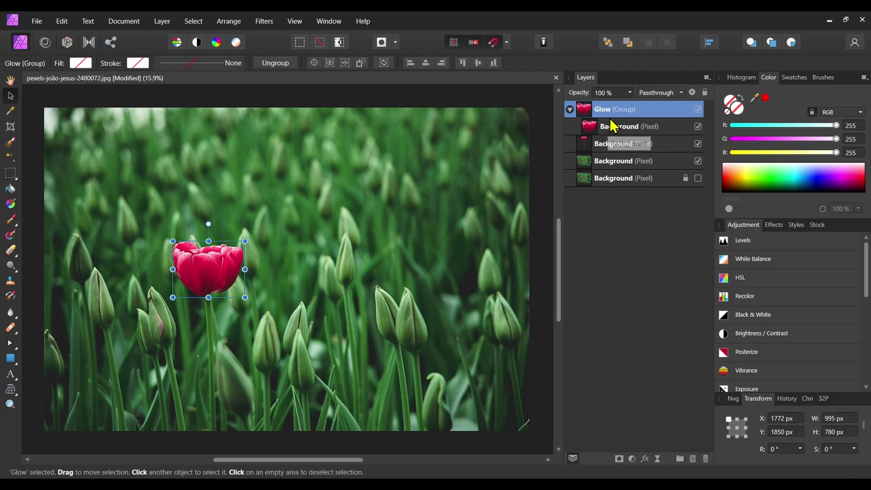
{"action": "left_click", "coordinate": [670, 93]}
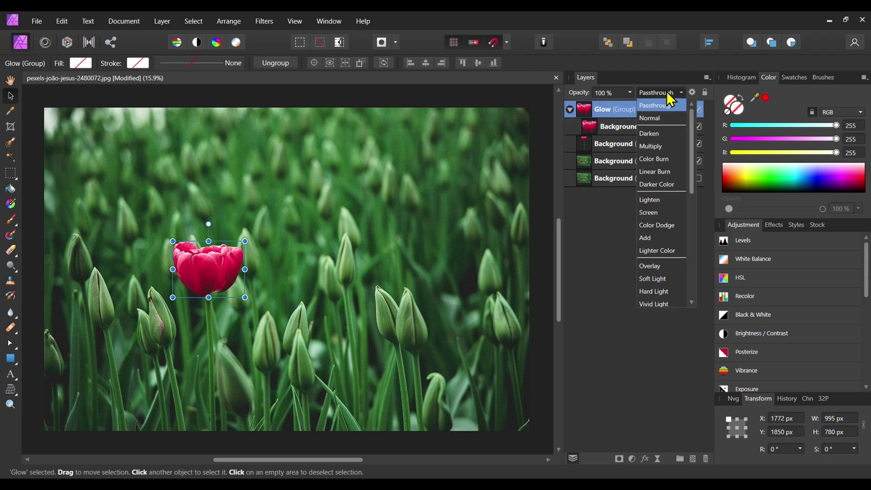
{"action": "left_click", "coordinate": [670, 118]}
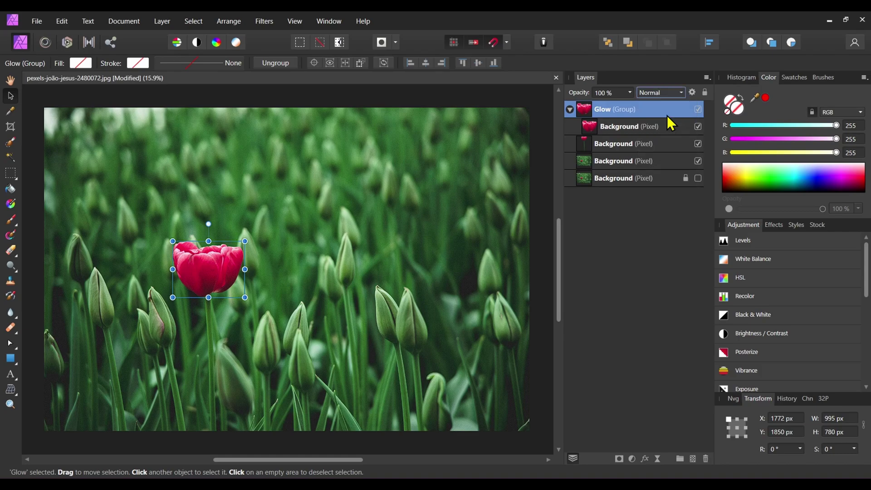
Set the flower-head layer inside Glow to Add blending and duplicate it
{"action": "left_click", "coordinate": [634, 133]}
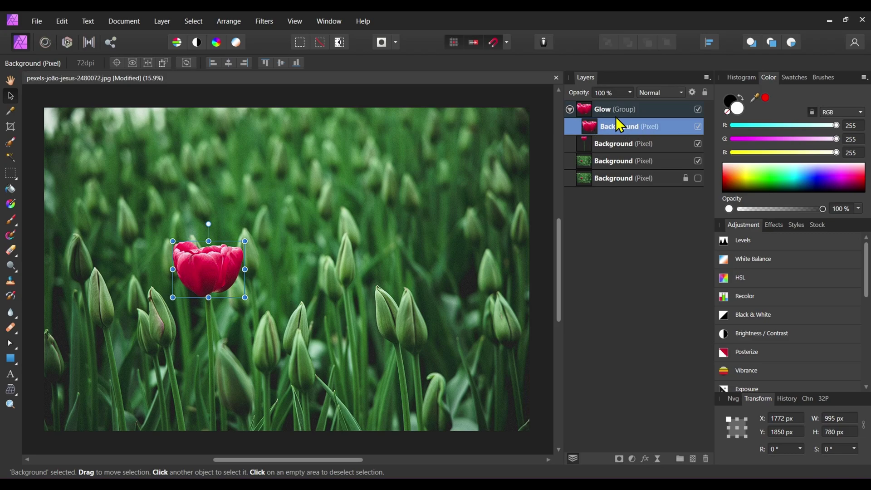
{"action": "left_click", "coordinate": [664, 94]}
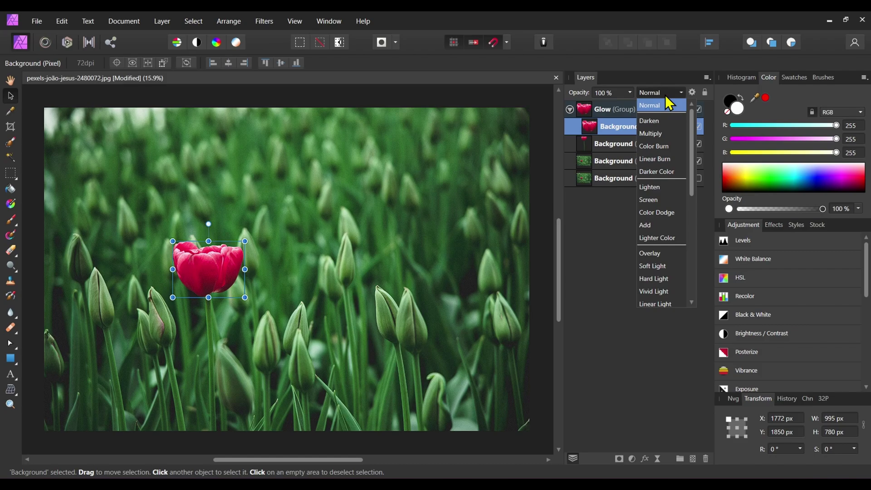
{"action": "left_click", "coordinate": [663, 227]}
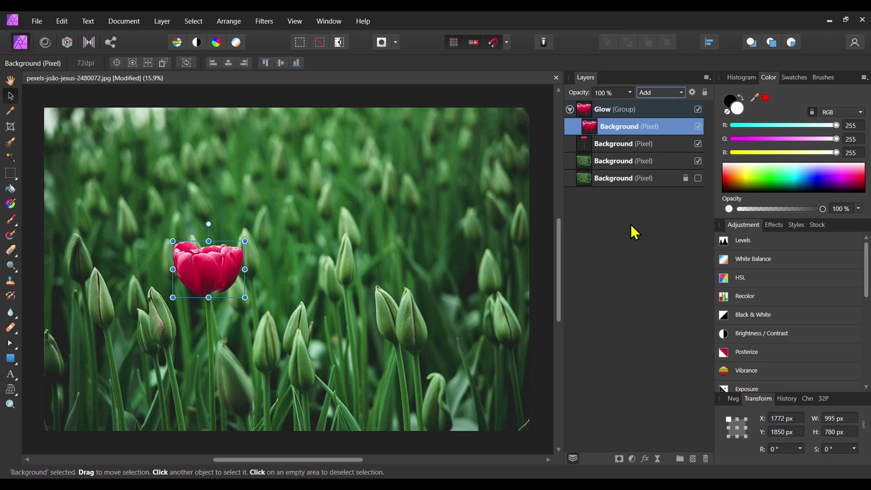
{"action": "key", "text": "ctrl+j"}
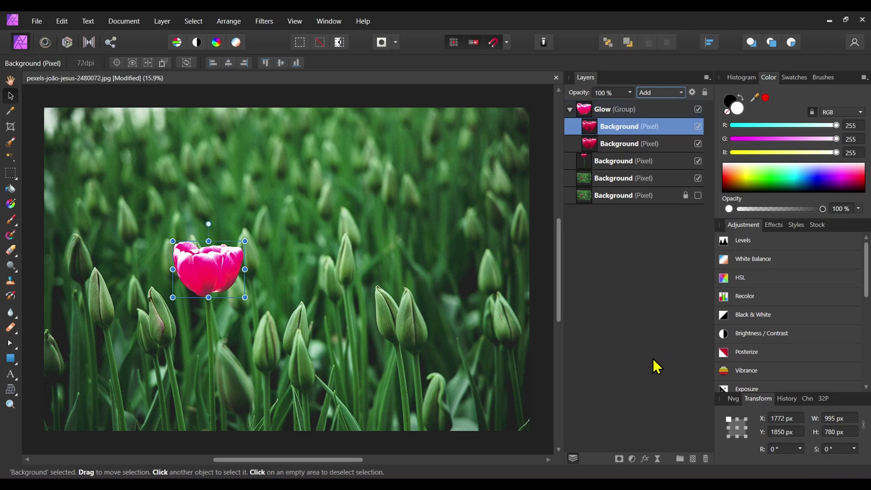
Add a live Gaussian Blur with a 10 px radius to the top flower-head copy
{"action": "left_click", "coordinate": [659, 459]}
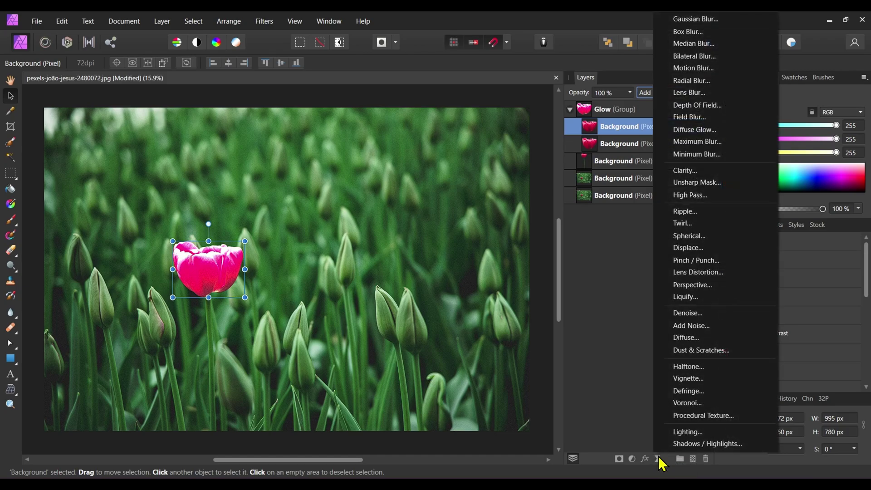
{"action": "left_click", "coordinate": [701, 22]}
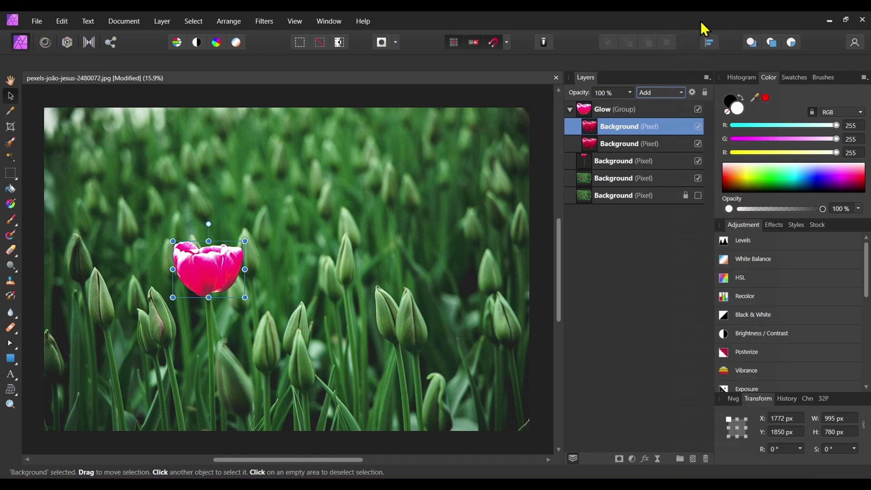
{"action": "left_click_drag", "start_coordinate": [562, 331], "coordinate": [512, 209]}
{"action": "left_click", "coordinate": [558, 249]}
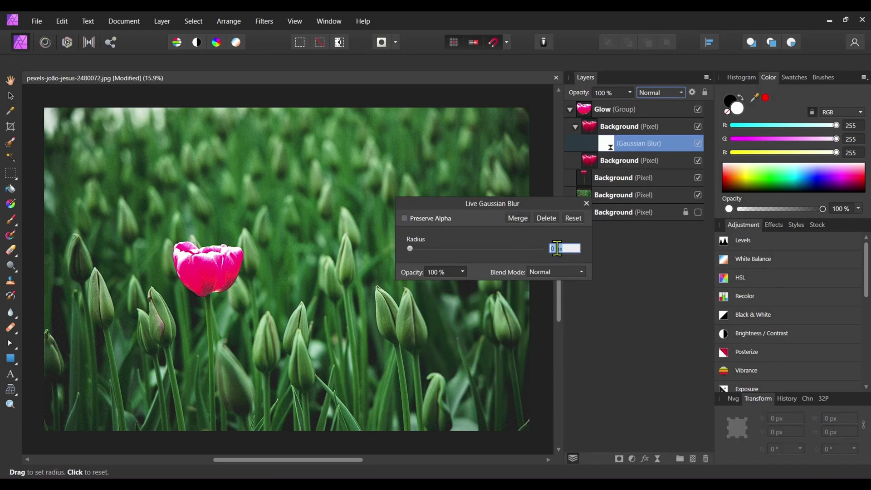
{"action": "type", "text": "10"}
{"action": "left_click", "coordinate": [586, 203]}
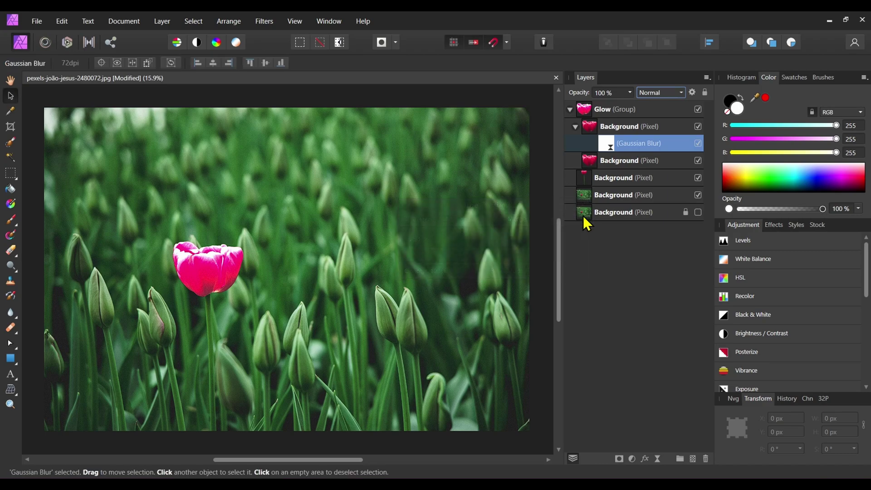
Rename the blurred glow layer to 10px
{"action": "double_click", "coordinate": [628, 127]}
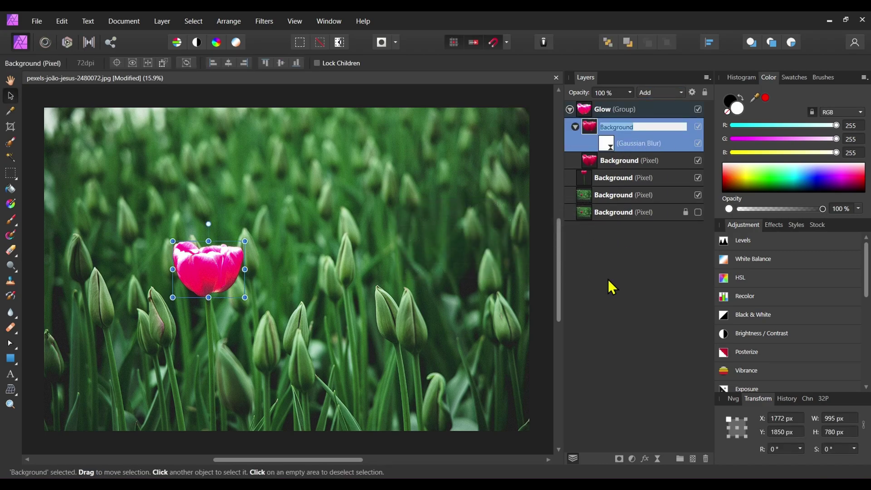
{"action": "type", "text": "10px"}
{"action": "key", "text": "Return"}
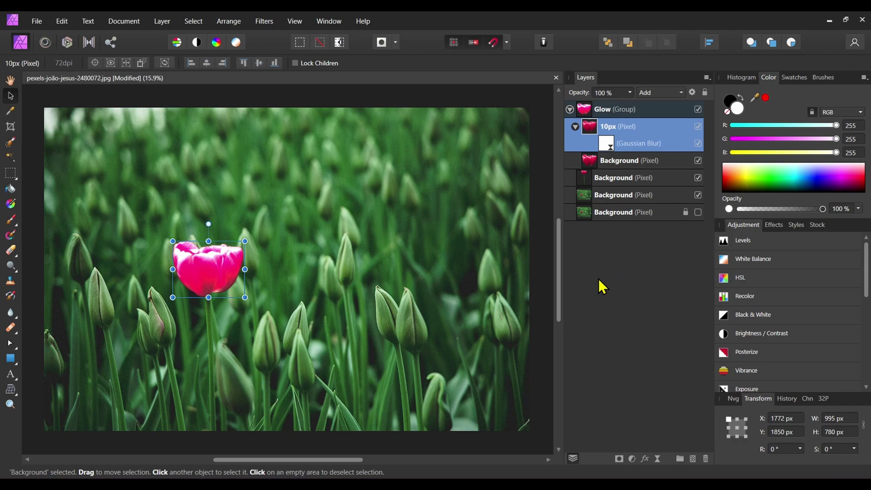
Duplicate the 10px glow layer and raise the copy's Gaussian Blur radius to 50 px
{"action": "key", "text": "ctrl+j"}
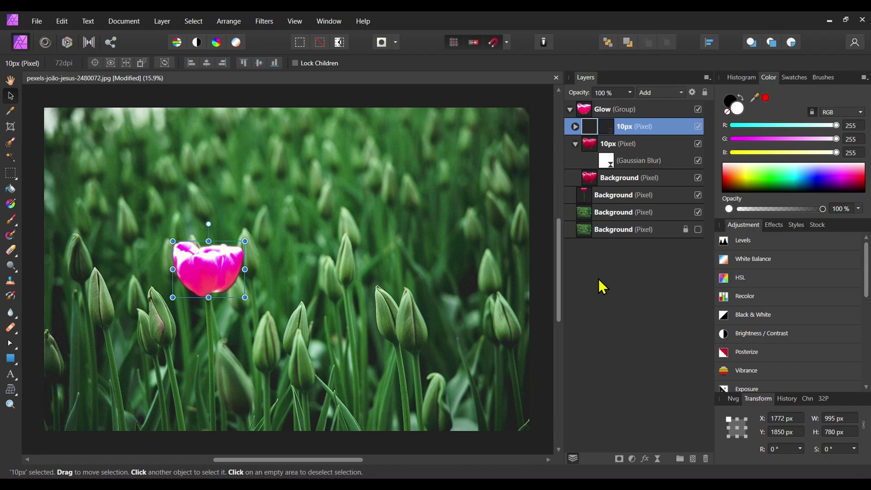
{"action": "left_click", "coordinate": [575, 126]}
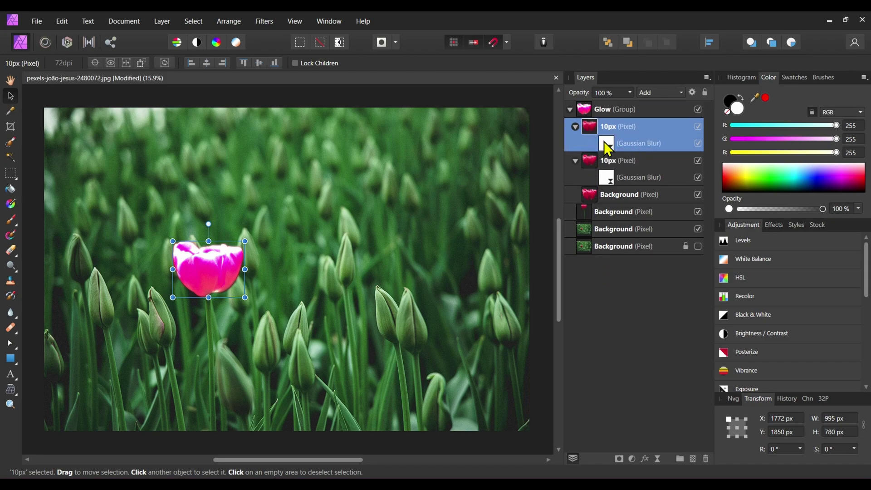
{"action": "double_click", "coordinate": [604, 142]}
{"action": "left_click", "coordinate": [559, 249]}
{"action": "type", "text": "50"}
{"action": "key", "text": "Return"}
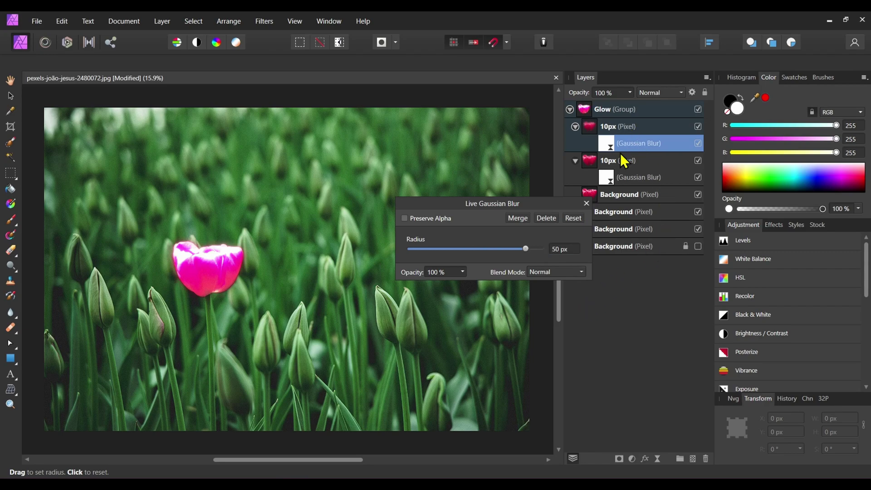
{"action": "left_click", "coordinate": [586, 203]}
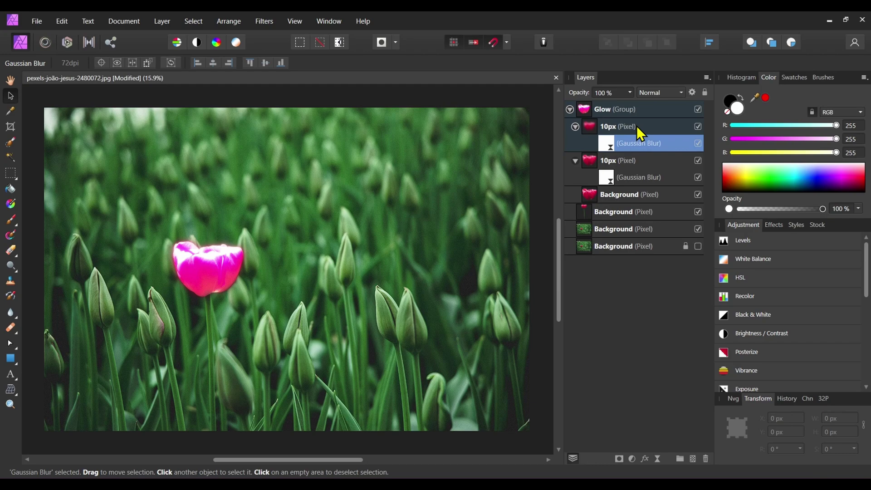
{"action": "left_click", "coordinate": [640, 134]}
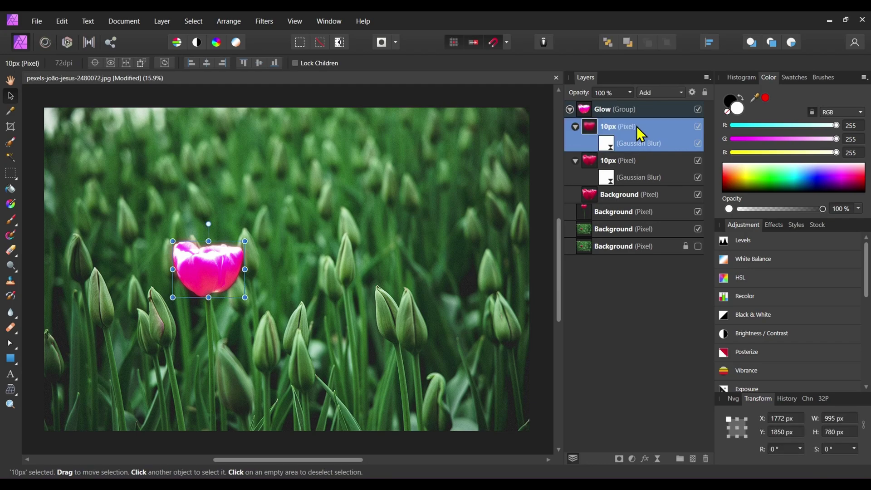
Duplicate the top glow layer and set the copy's Gaussian Blur radius to 100 px
{"action": "key", "text": "ctrl+j"}
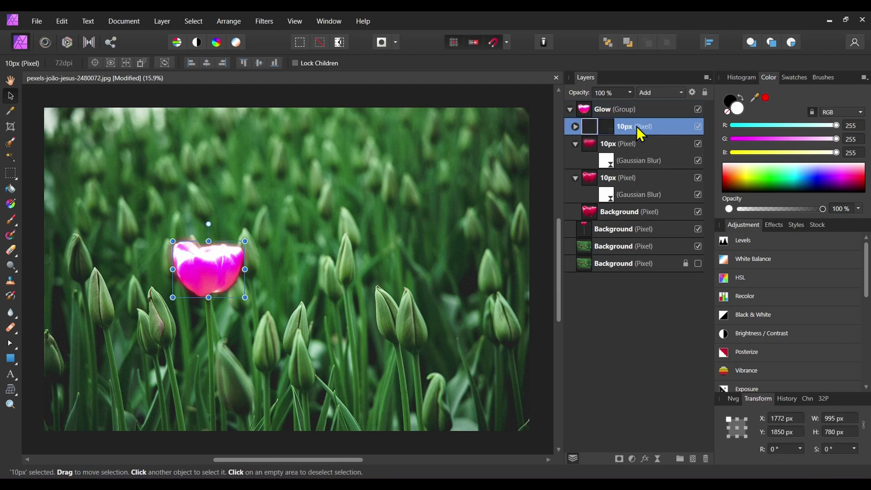
{"action": "left_click", "coordinate": [575, 126]}
{"action": "double_click", "coordinate": [608, 144]}
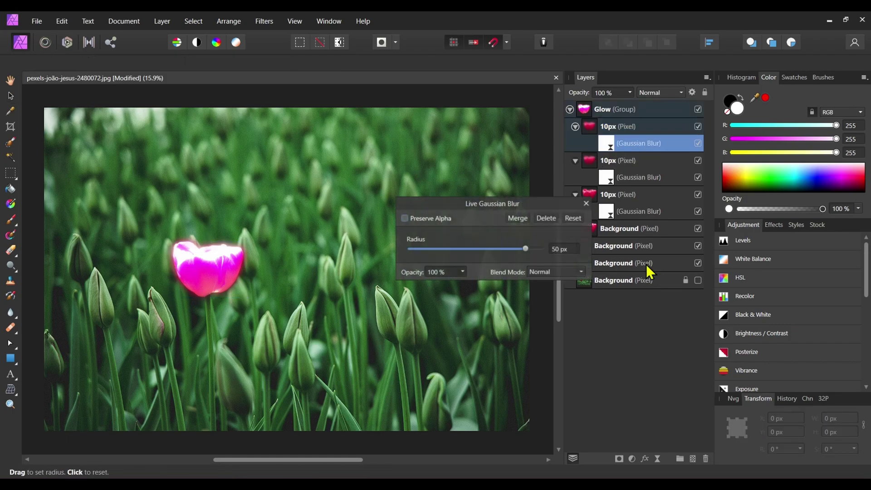
{"action": "left_click", "coordinate": [560, 249]}
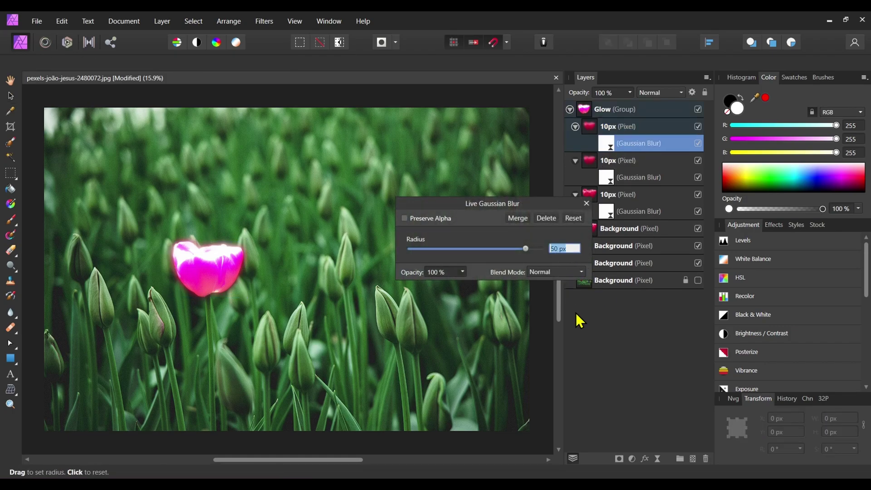
{"action": "type", "text": "100"}
{"action": "key", "text": "Return"}
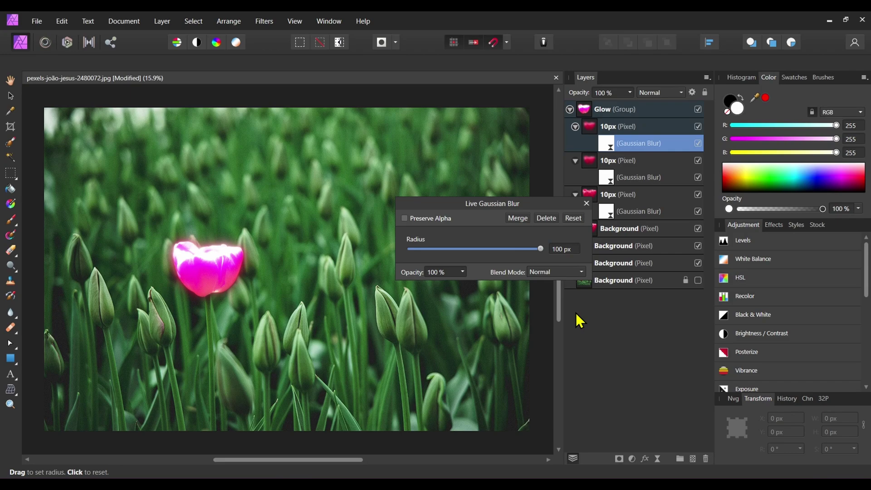
{"action": "left_click", "coordinate": [586, 204]}
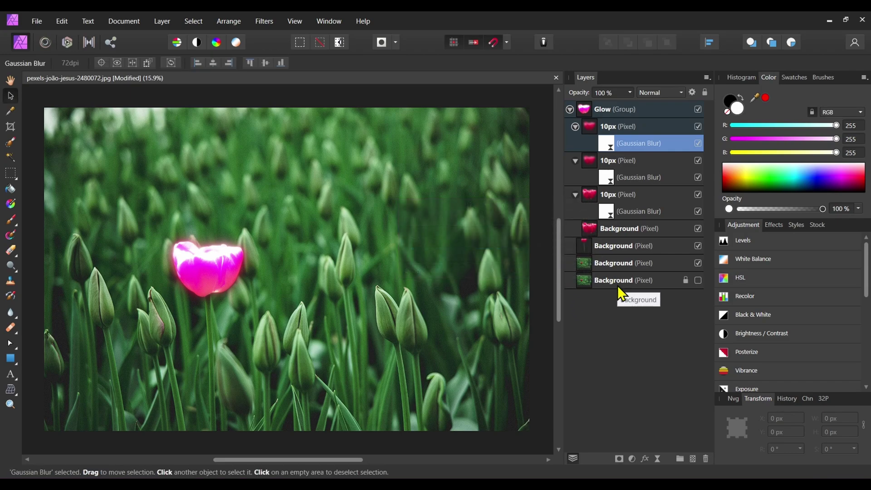
Remove the accidentally duplicated blur filter and select the top 10px glow layer
{"action": "key", "text": "ctrl+j"}
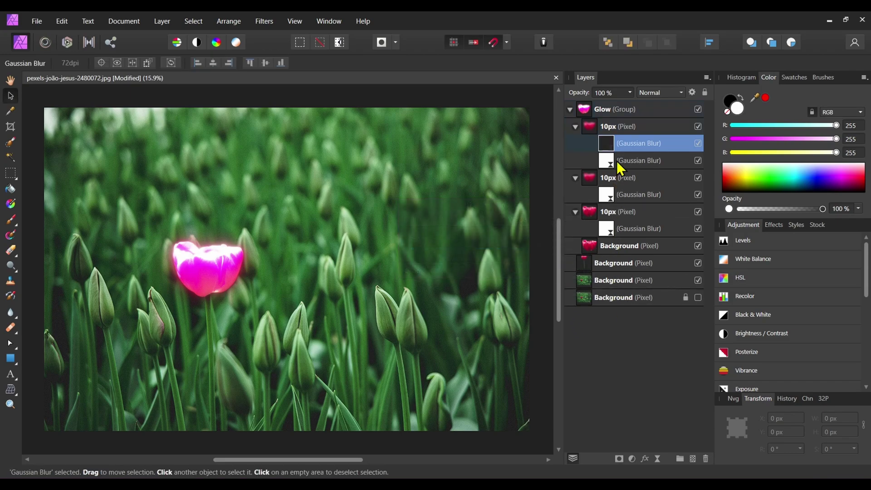
{"action": "left_click_drag", "start_coordinate": [586, 136], "coordinate": [613, 137]}
{"action": "left_click", "coordinate": [613, 127]}
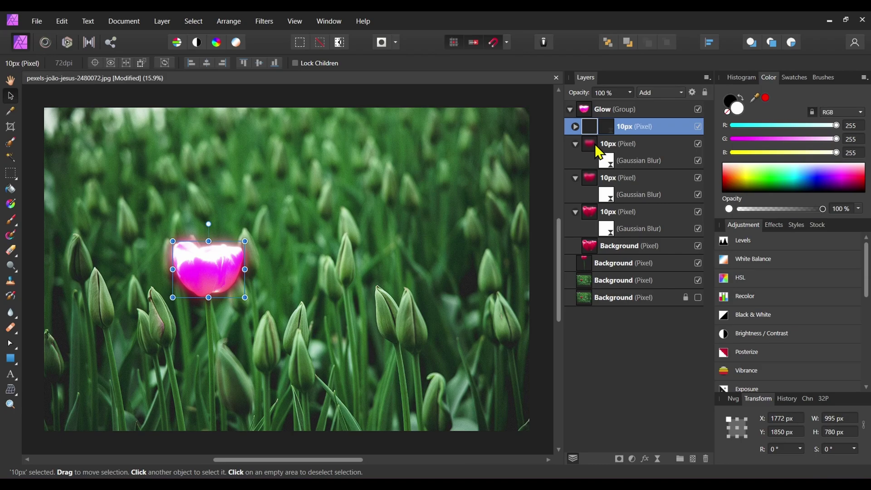
Duplicate the top glow layer and set the copy's Gaussian Blur radius to 300 px
{"action": "key", "text": "ctrl+j"}
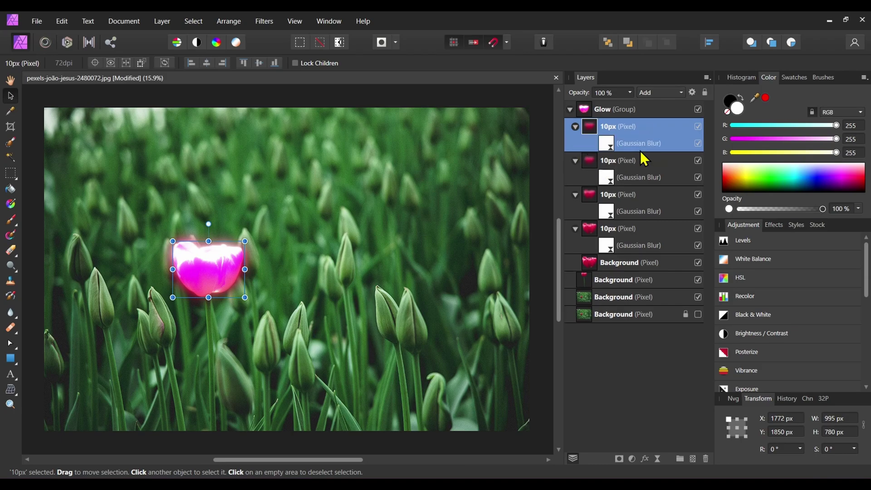
{"action": "double_click", "coordinate": [606, 145]}
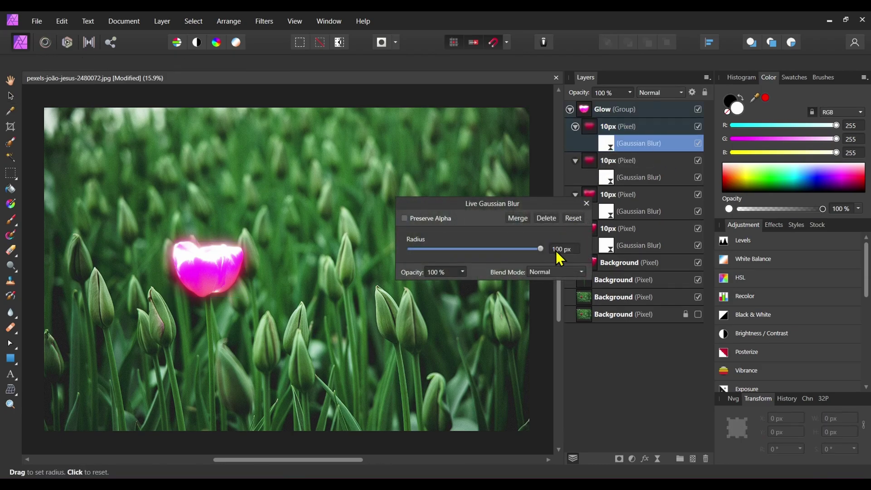
{"action": "type", "text": "300 px"}
{"action": "key", "text": "Return"}
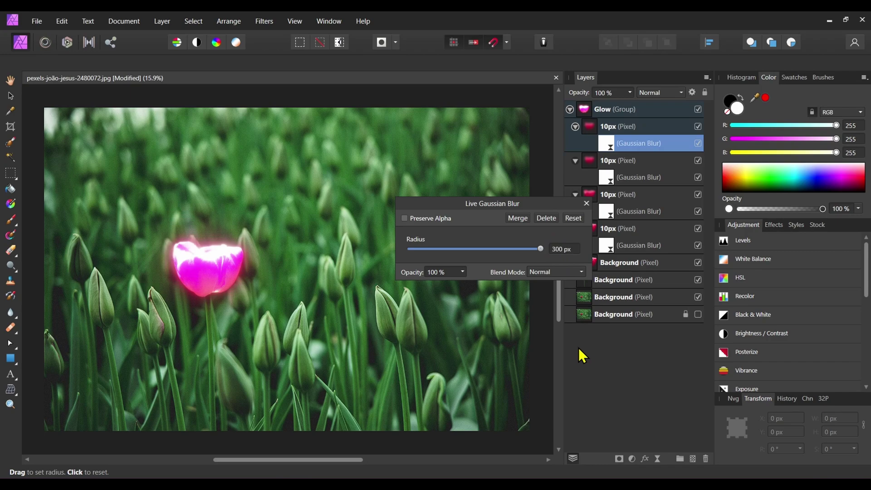
{"action": "left_click", "coordinate": [586, 204]}
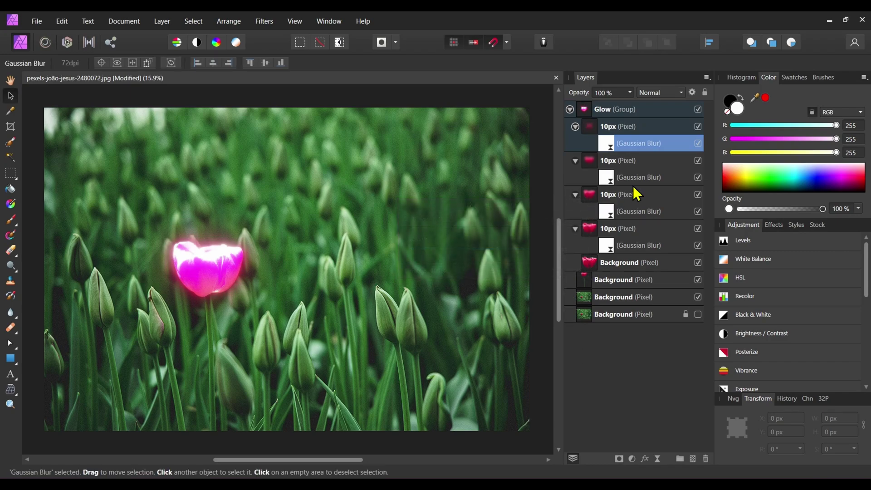
{"action": "left_click", "coordinate": [635, 129]}
{"action": "left_click", "coordinate": [637, 129]}
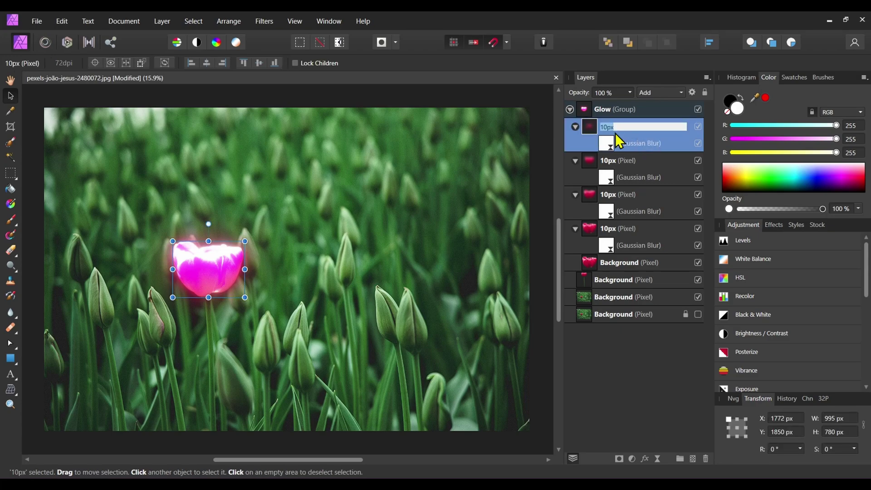
{"action": "key", "text": "Escape"}
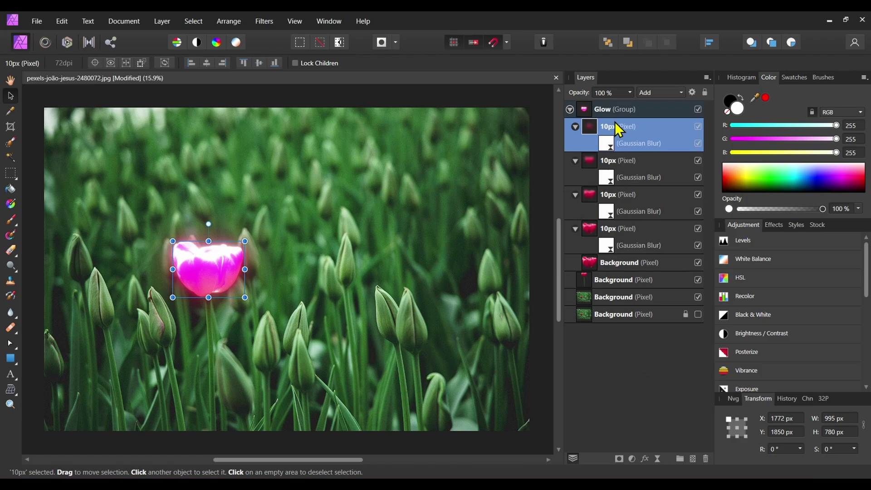
Make another copy of the top glow layer with a 500 px Gaussian Blur radius
{"action": "left_click_drag", "start_coordinate": [615, 124], "coordinate": [620, 129]}
{"action": "left_click", "coordinate": [575, 127]}
{"action": "left_click", "coordinate": [575, 126]}
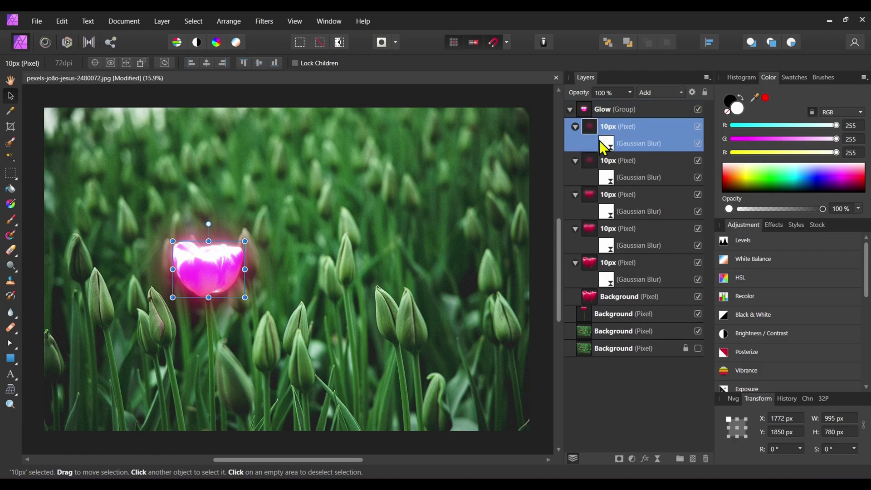
{"action": "double_click", "coordinate": [608, 144]}
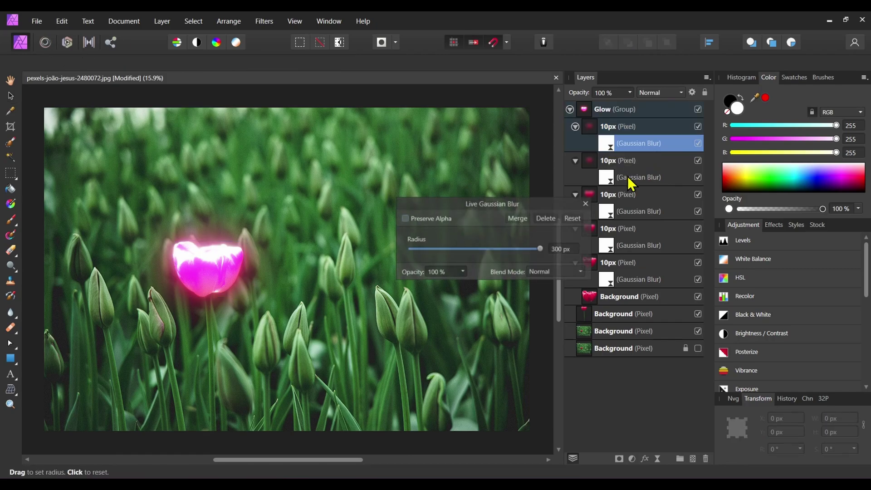
{"action": "left_click", "coordinate": [561, 250]}
{"action": "type", "text": "500"}
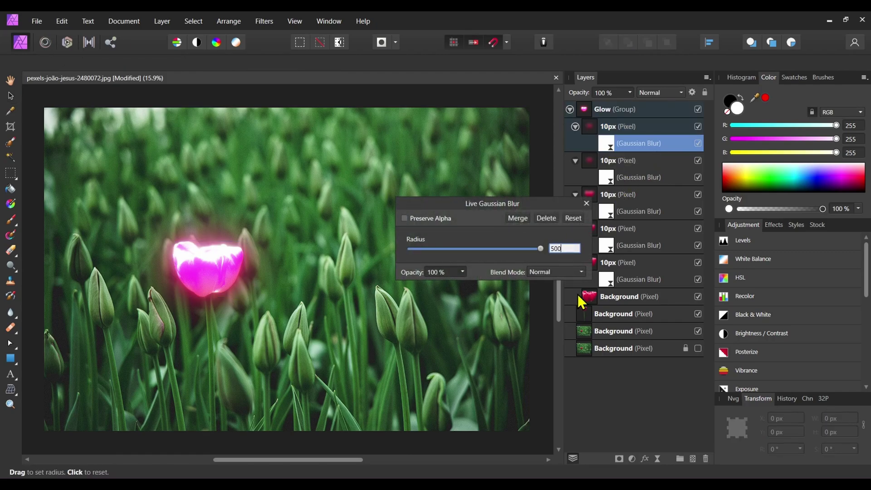
{"action": "key", "text": "Return"}
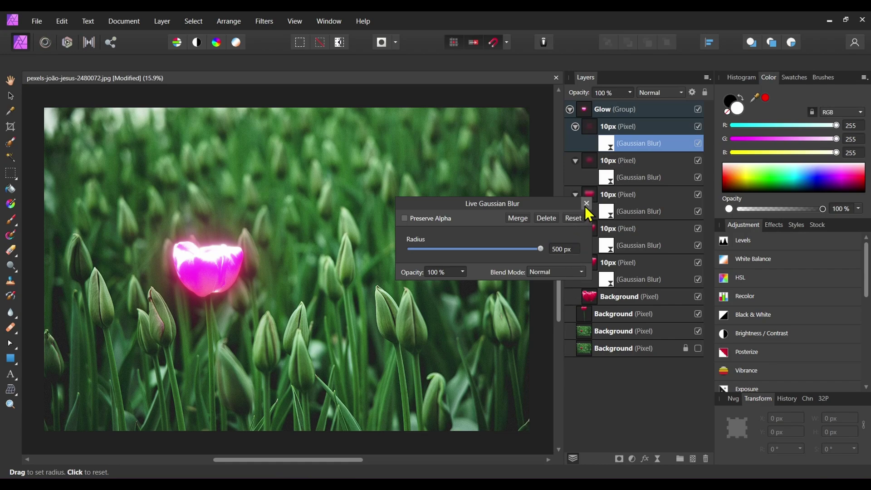
{"action": "left_click", "coordinate": [586, 205]}
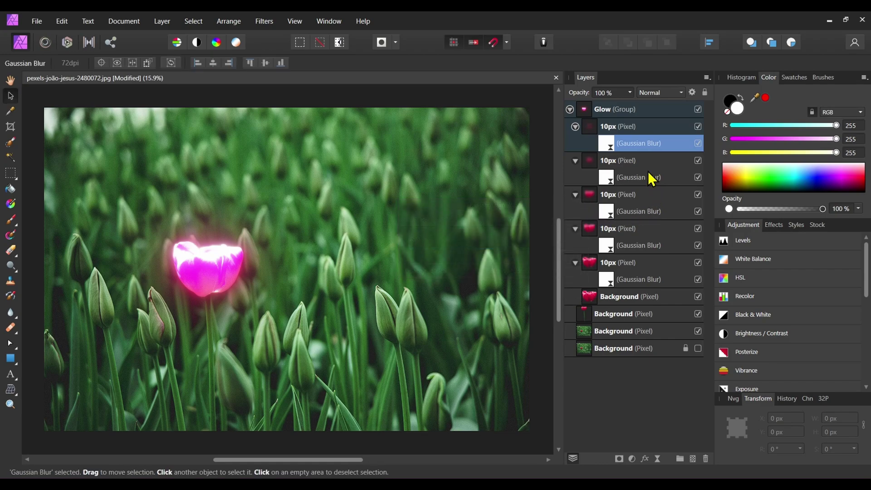
Rename the top four glow layers to 500px, 300px, 100px and 50px
{"action": "double_click", "coordinate": [616, 126]}
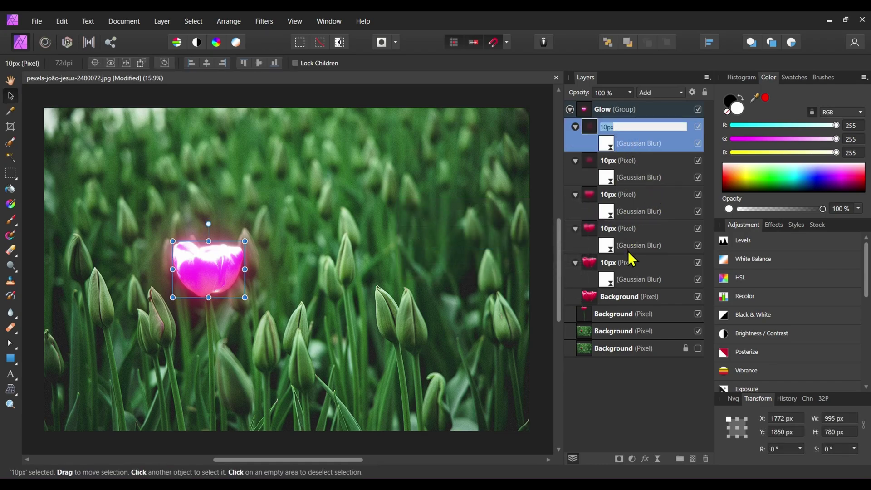
{"action": "type", "text": "500px"}
{"action": "key", "text": "Return"}
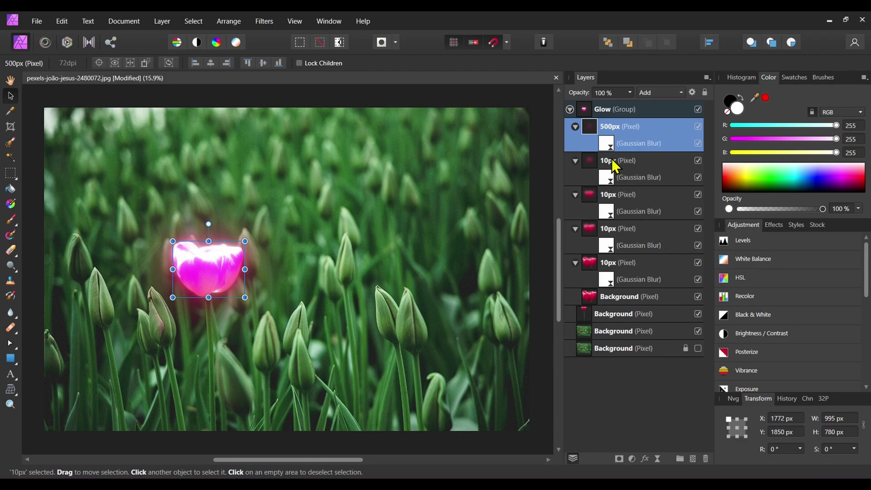
{"action": "double_click", "coordinate": [610, 161]}
{"action": "type", "text": "300"}
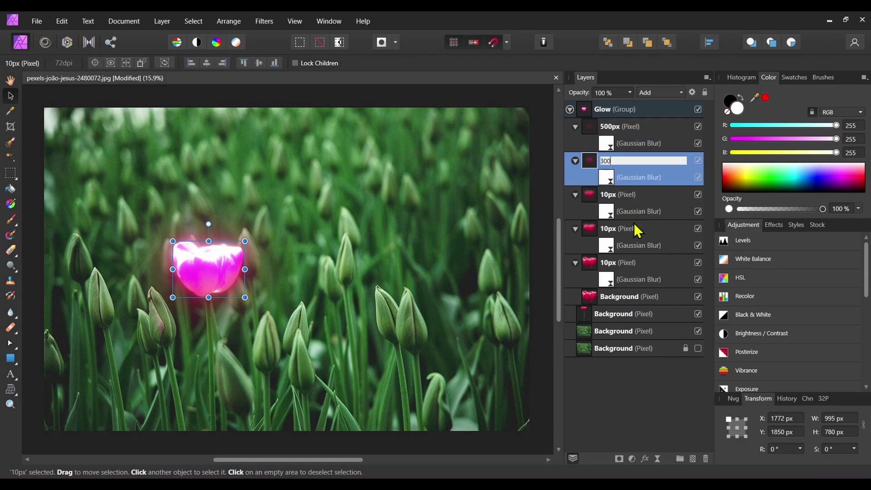
{"action": "type", "text": "px"}
{"action": "key", "text": "Return"}
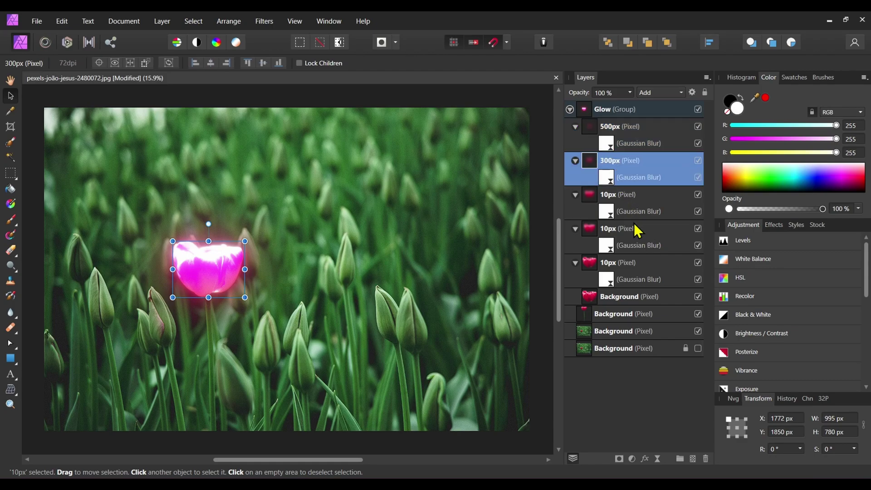
{"action": "double_click", "coordinate": [618, 194]}
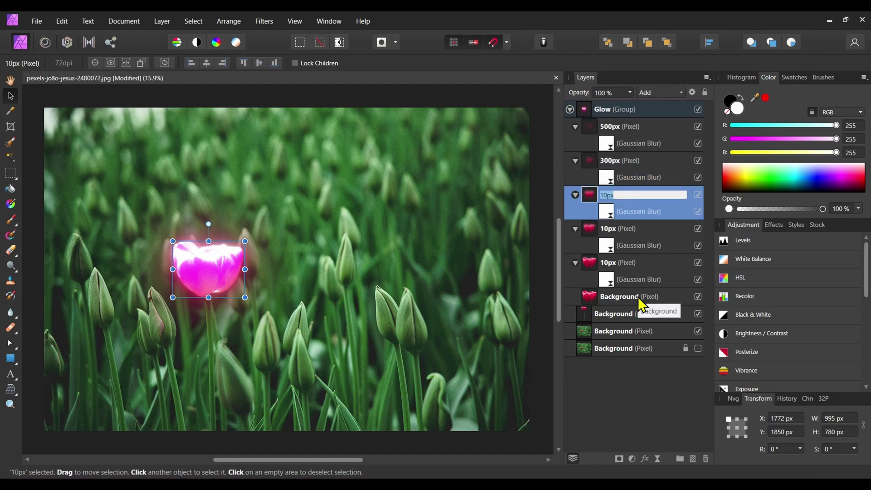
{"action": "type", "text": "100px"}
{"action": "key", "text": "Return"}
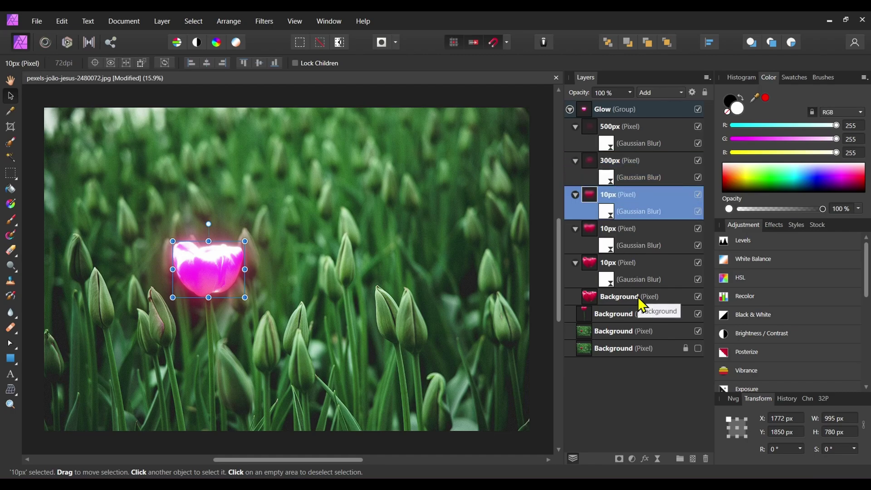
{"action": "double_click", "coordinate": [618, 229]}
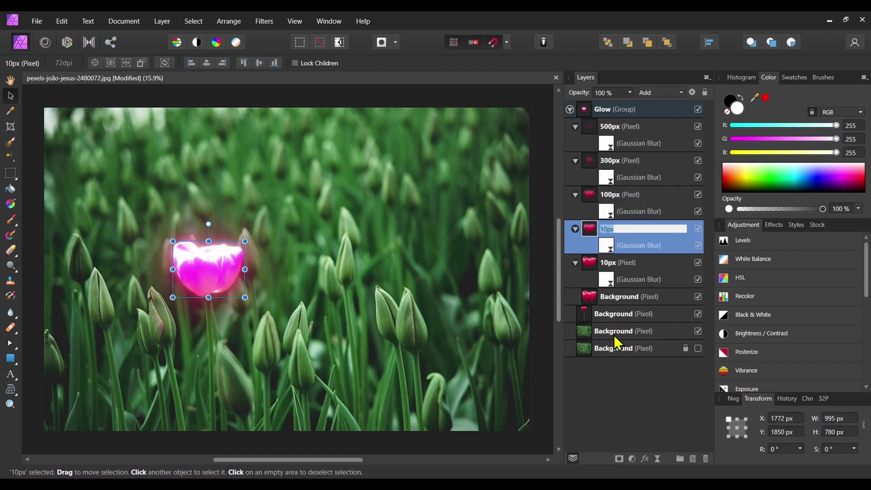
{"action": "type", "text": "50px"}
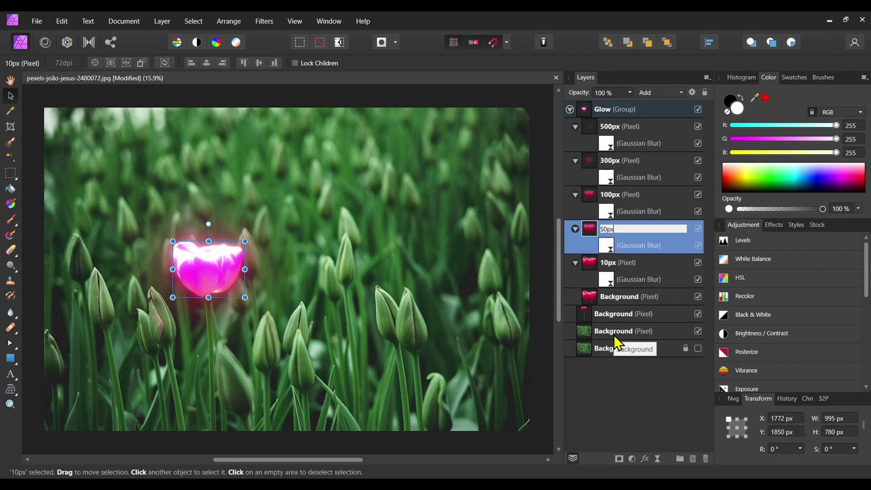
{"action": "key", "text": "Return"}
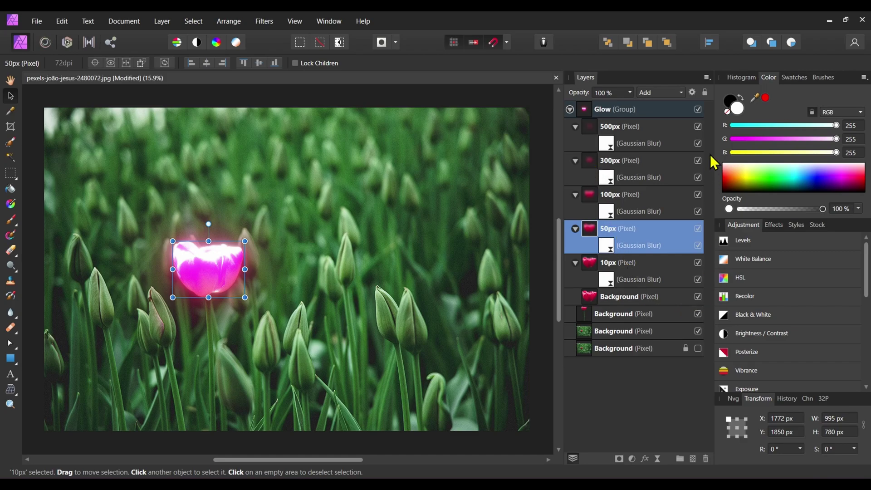
Collapse the blur filters of the 500px, 300px, 100px, 50px and 10px layers
{"action": "left_click", "coordinate": [575, 127]}
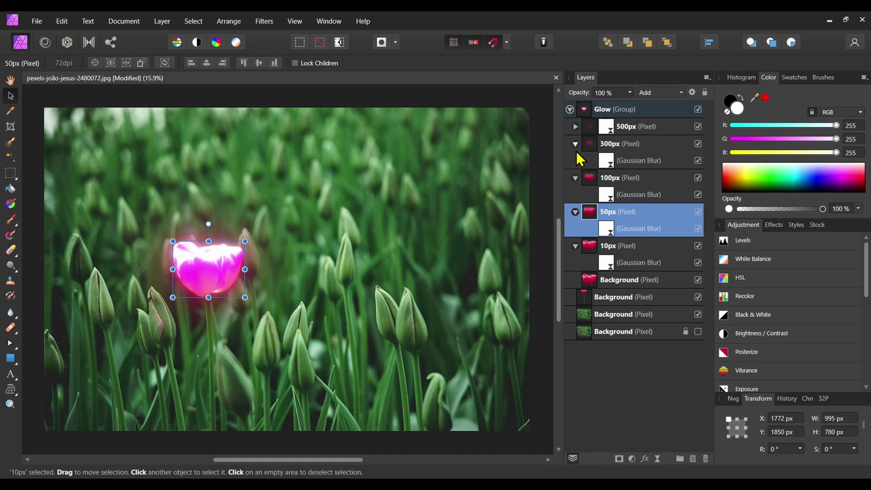
{"action": "left_click", "coordinate": [576, 145]}
{"action": "left_click", "coordinate": [576, 161]}
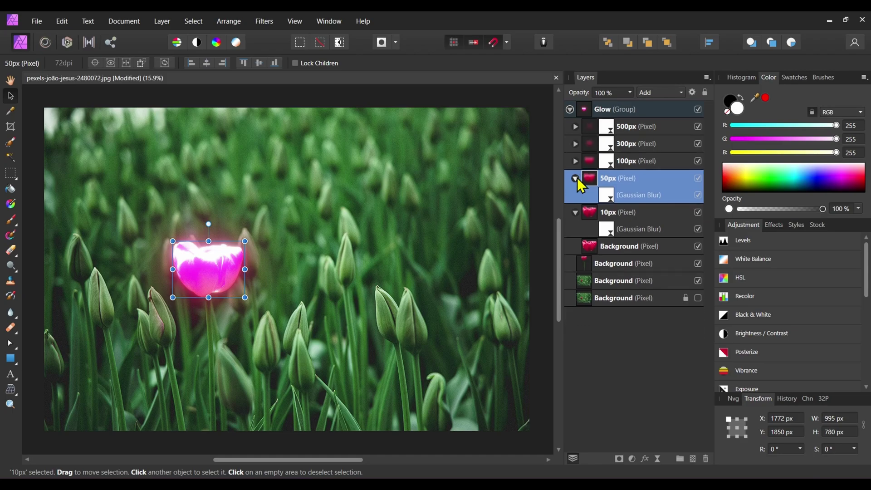
{"action": "left_click", "coordinate": [575, 178]}
{"action": "left_click", "coordinate": [575, 195]}
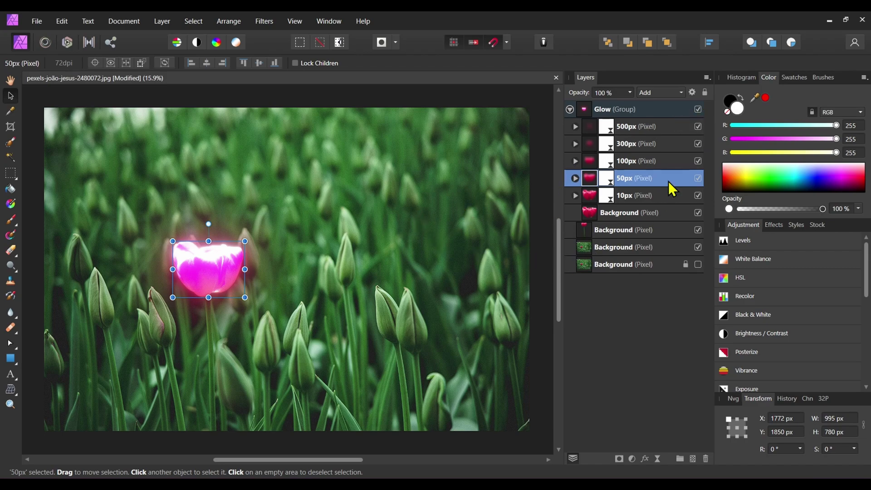
Toggle the Glow group off and on to compare, then select 500px and open Adjustments
{"action": "left_click", "coordinate": [697, 109]}
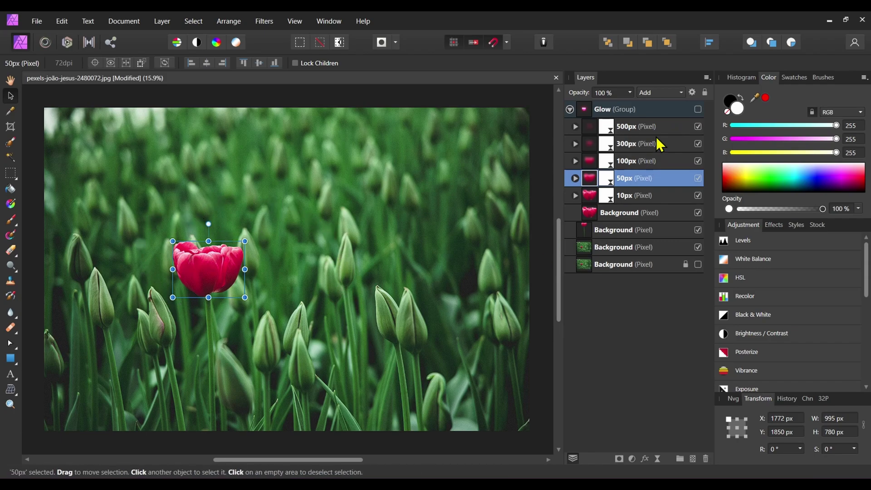
{"action": "left_click", "coordinate": [697, 109]}
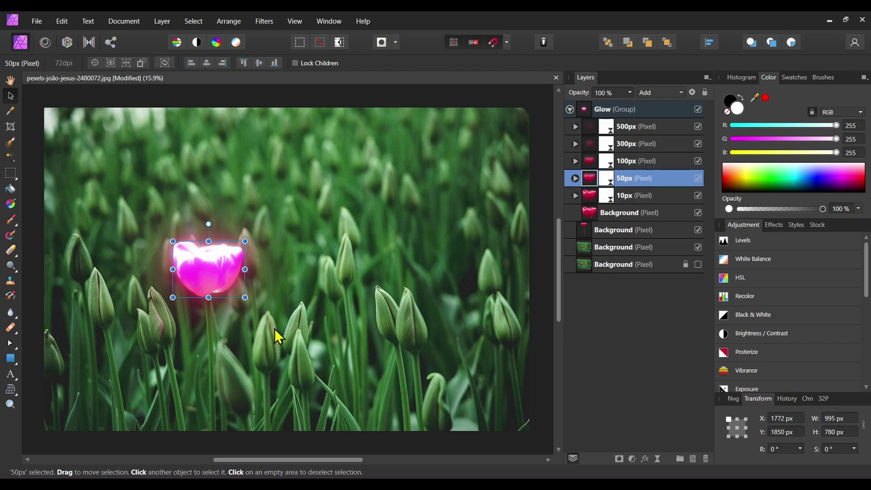
{"action": "left_click", "coordinate": [635, 132]}
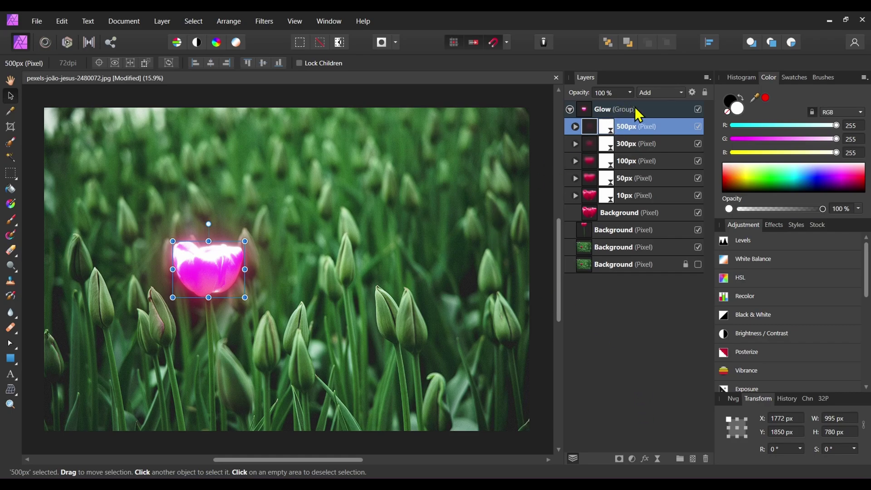
{"action": "left_click", "coordinate": [633, 457]}
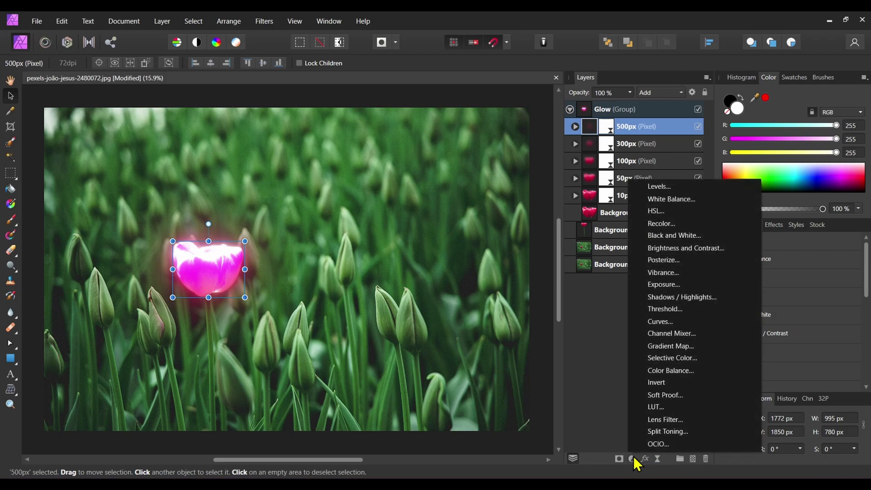
Add a Recolor adjustment with hue 0°, saturation 100% and lightness 11%
{"action": "left_click", "coordinate": [669, 225]}
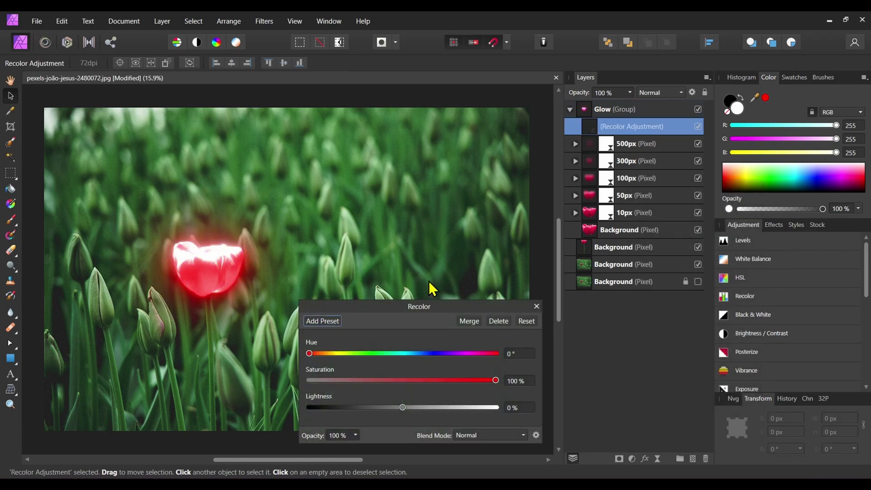
{"action": "left_click_drag", "start_coordinate": [426, 306], "coordinate": [418, 175]}
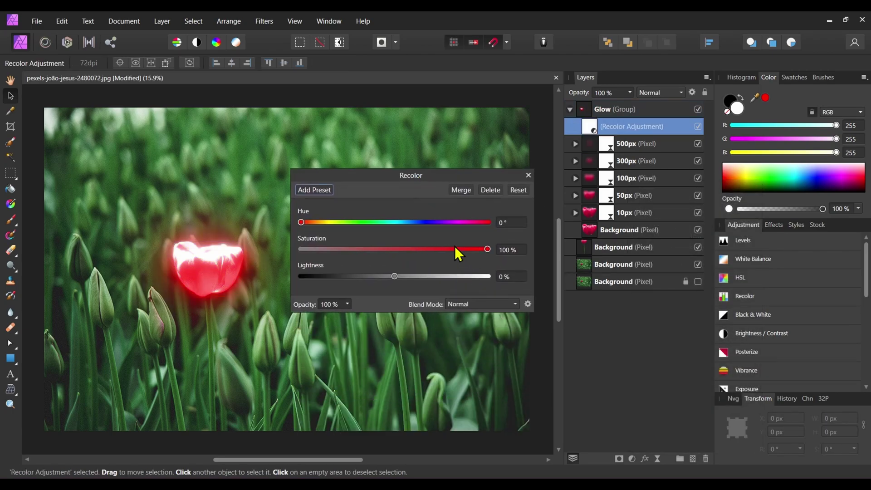
{"action": "left_click_drag", "start_coordinate": [314, 223], "coordinate": [300, 223]}
{"action": "left_click", "coordinate": [405, 276]}
{"action": "left_click_drag", "start_coordinate": [403, 276], "coordinate": [405, 276]}
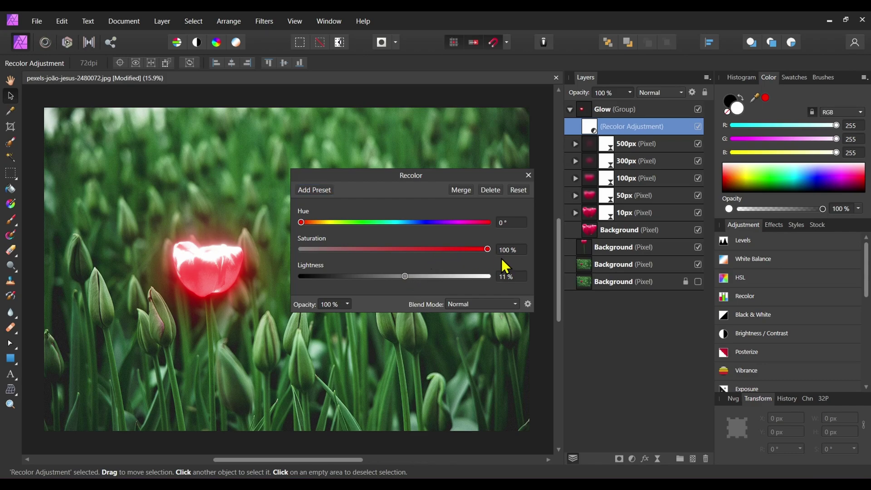
{"action": "left_click", "coordinate": [528, 175]}
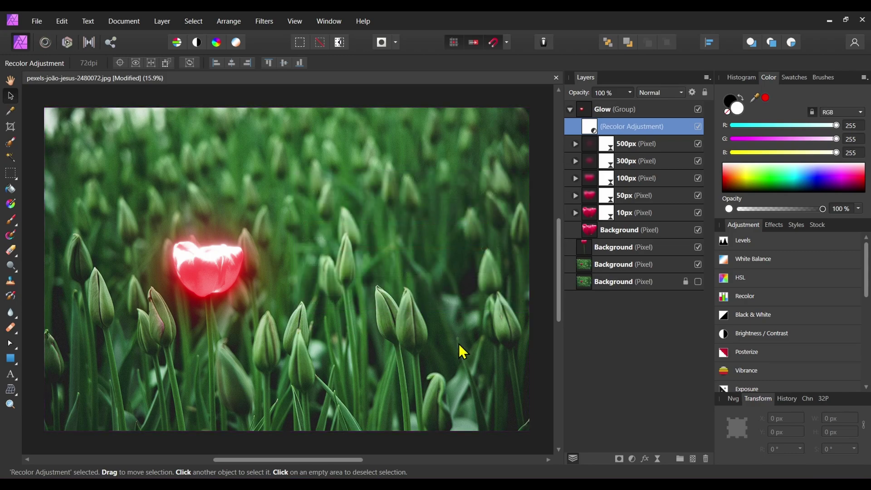
Deselect all, collapse and re-expand the Glow group, and select the Recolor adjustment
{"action": "left_click", "coordinate": [540, 283]}
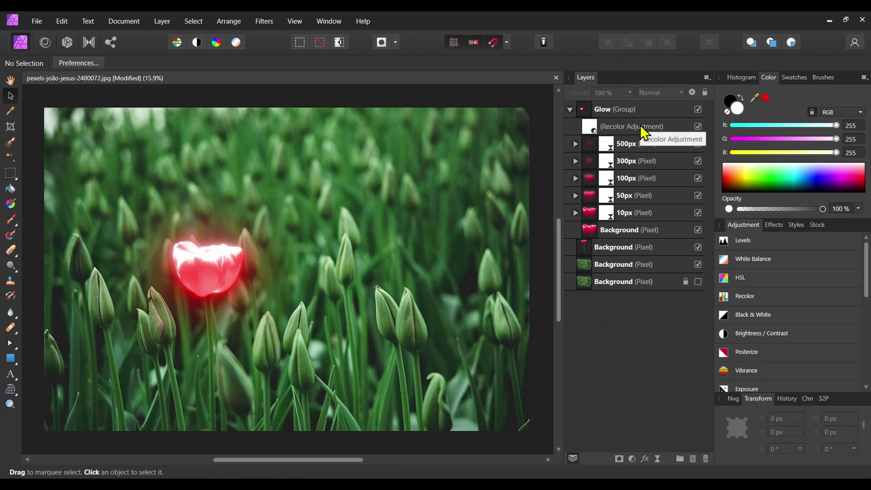
{"action": "left_click", "coordinate": [569, 109]}
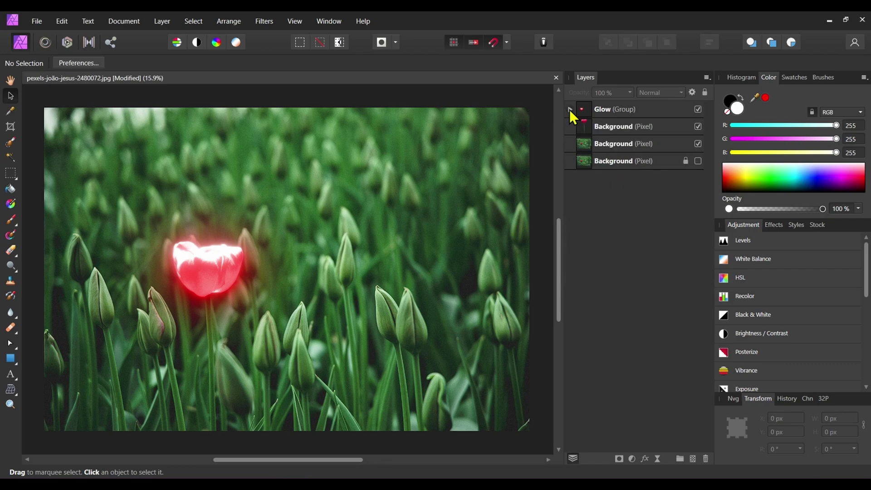
{"action": "left_click", "coordinate": [570, 108]}
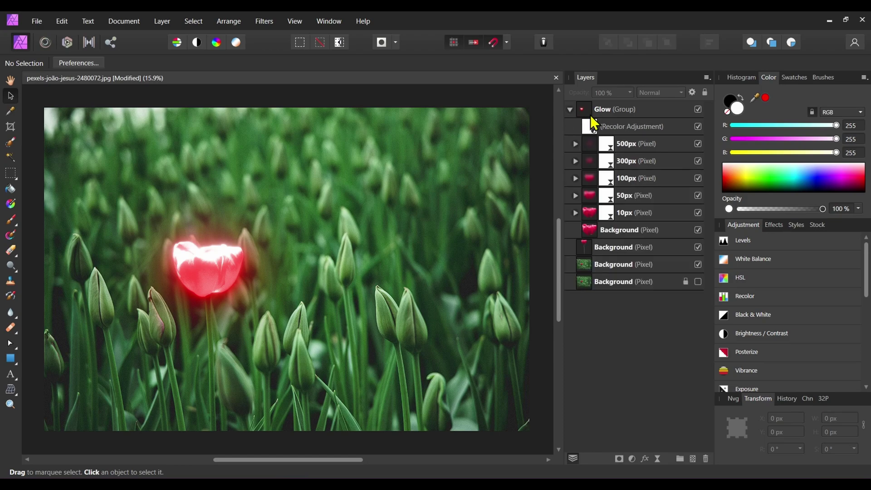
{"action": "left_click", "coordinate": [637, 127]}
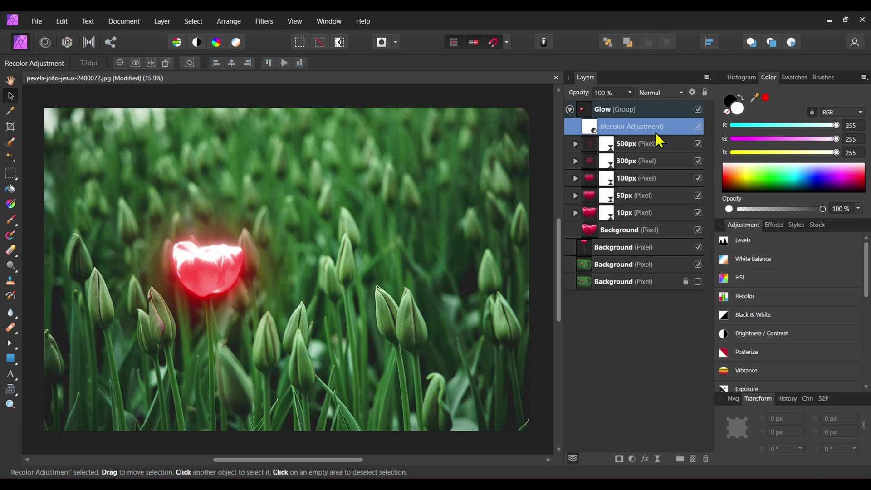
Duplicate the Recolor adjustment, nest the copy in the stem Background layer, and expand it
{"action": "key", "text": "ctrl+j"}
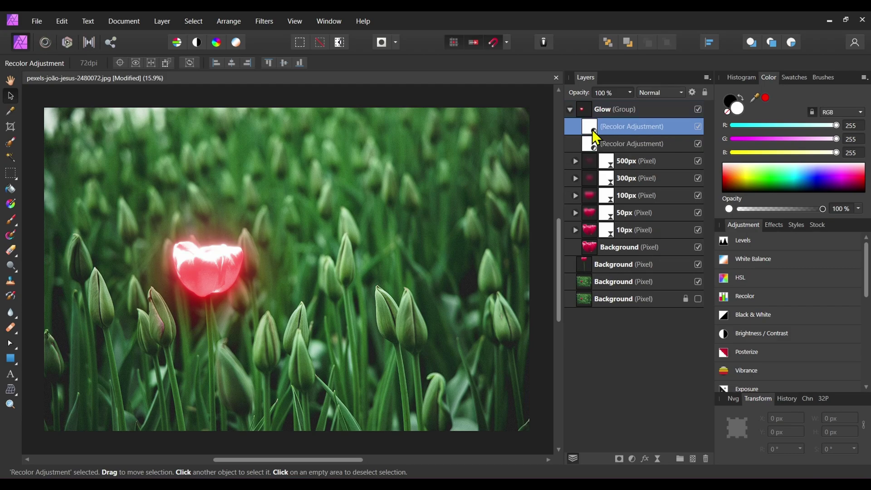
{"action": "left_click_drag", "start_coordinate": [590, 124], "coordinate": [595, 267]}
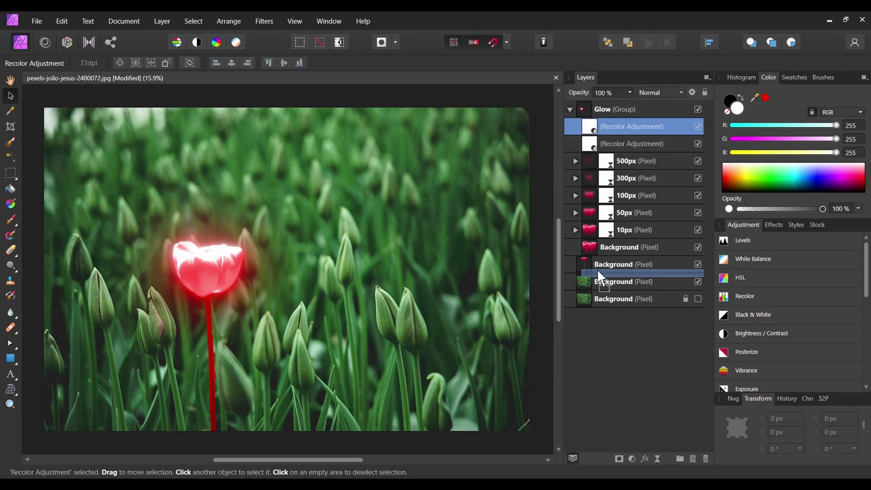
{"action": "left_click_drag", "start_coordinate": [597, 271], "coordinate": [598, 272]}
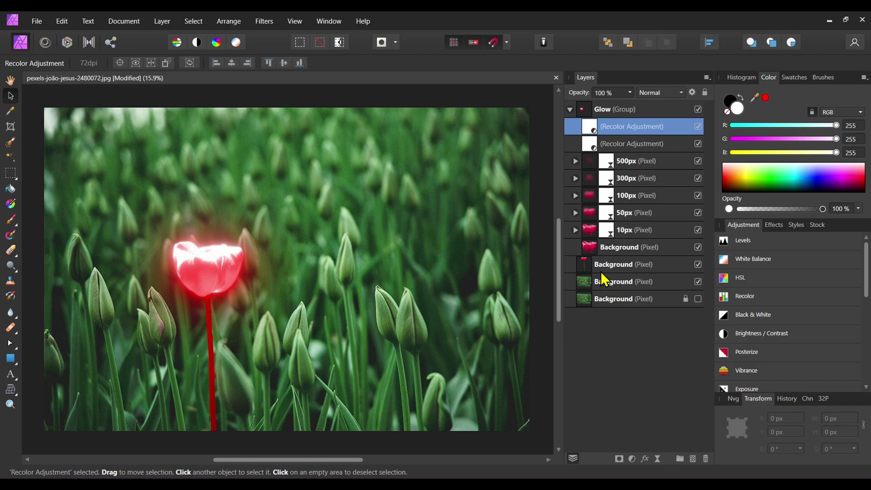
{"action": "left_click", "coordinate": [570, 110]}
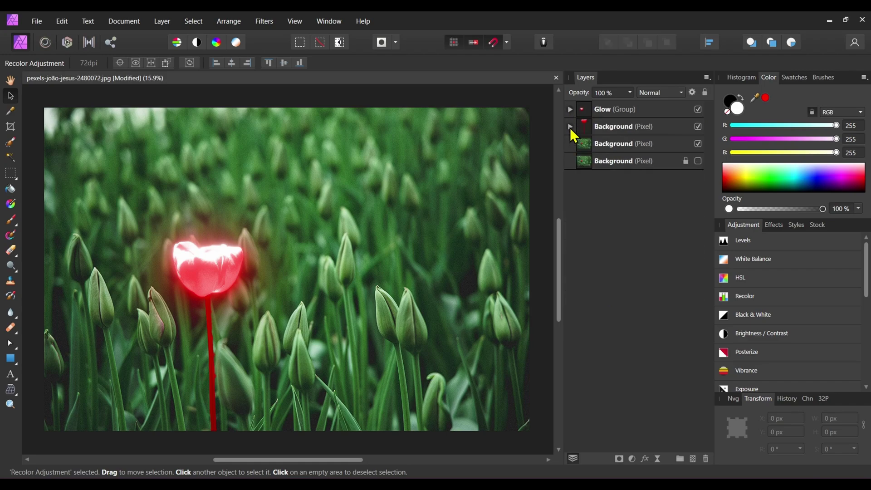
{"action": "left_click", "coordinate": [569, 127]}
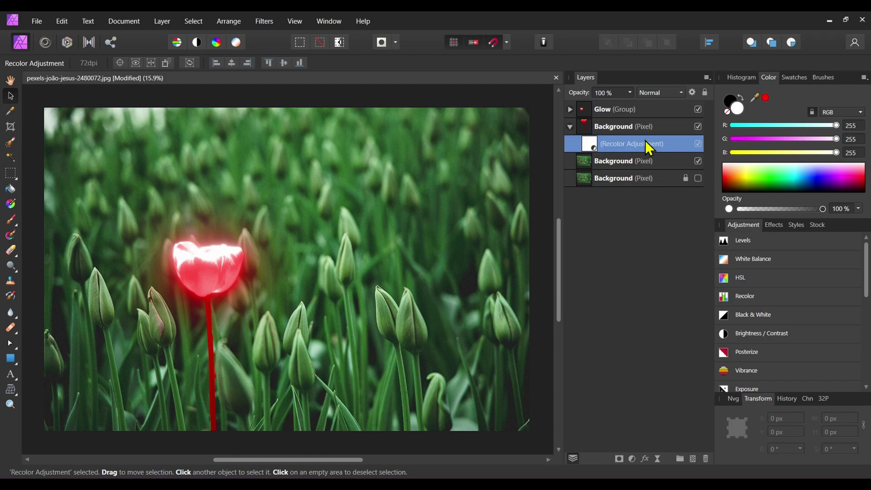
Set the stem's Recolor to hue 61.3°, saturation about 74% and lightness -5%
{"action": "double_click", "coordinate": [591, 143]}
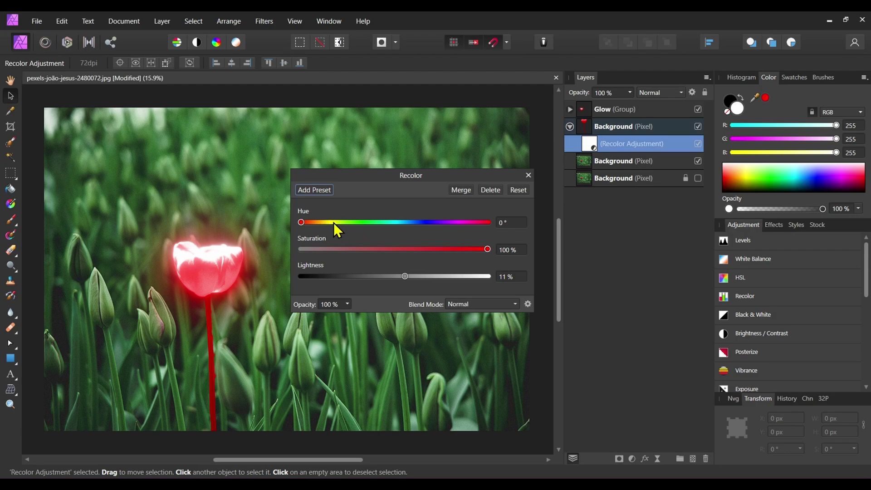
{"action": "left_click", "coordinate": [334, 223]}
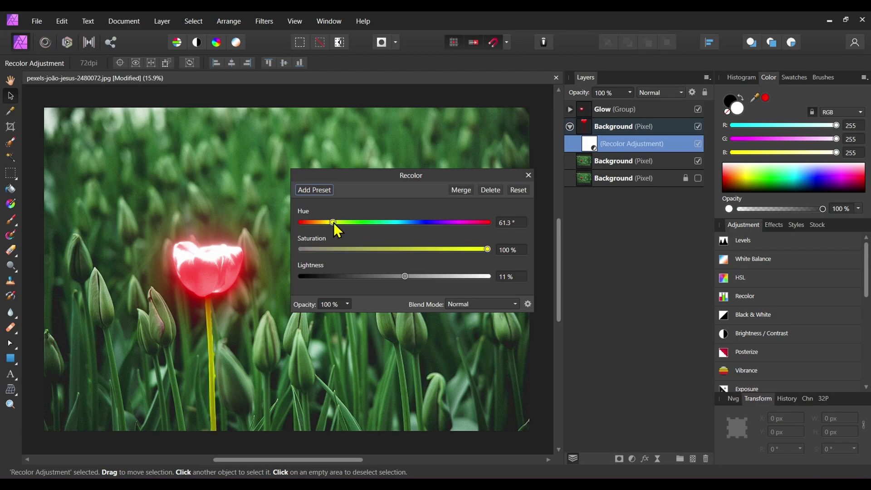
{"action": "left_click", "coordinate": [430, 250]}
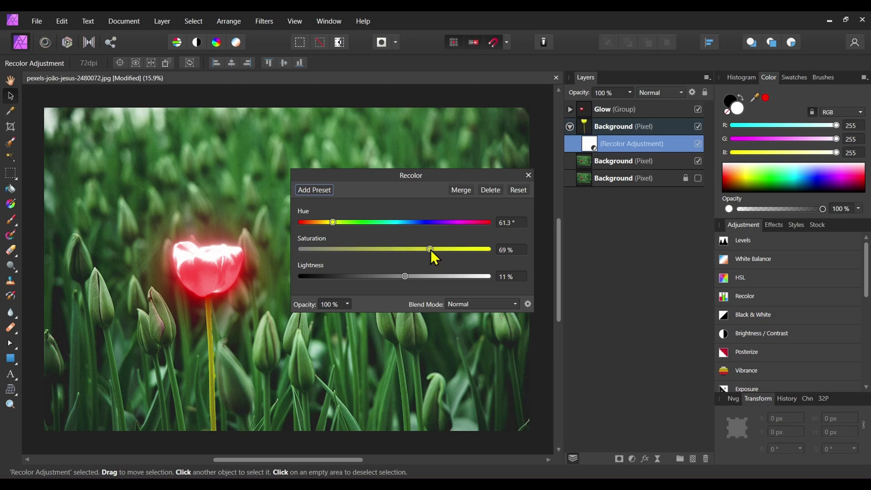
{"action": "left_click", "coordinate": [411, 277]}
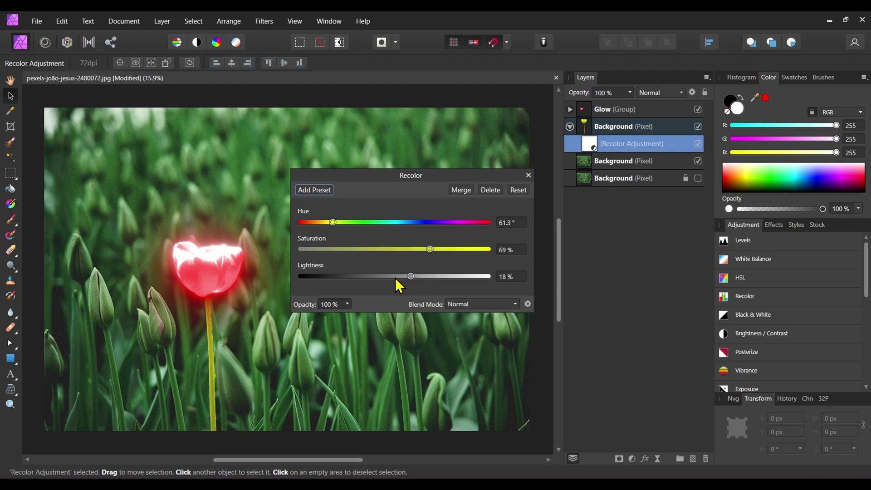
{"action": "left_click", "coordinate": [396, 278]}
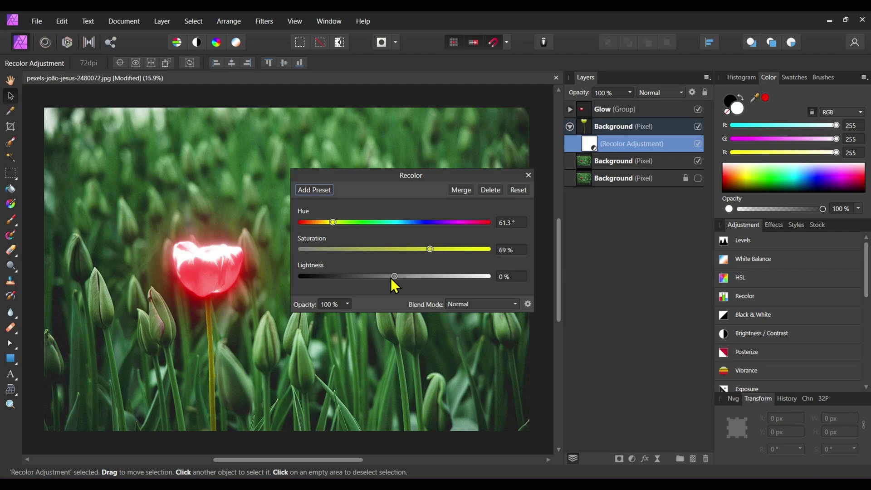
{"action": "left_click", "coordinate": [389, 276]}
{"action": "left_click", "coordinate": [434, 249]}
Add a Brightness/Contrast adjustment to the tulip field photo: brightness -100%, contrast around 30%
{"action": "left_click", "coordinate": [527, 175]}
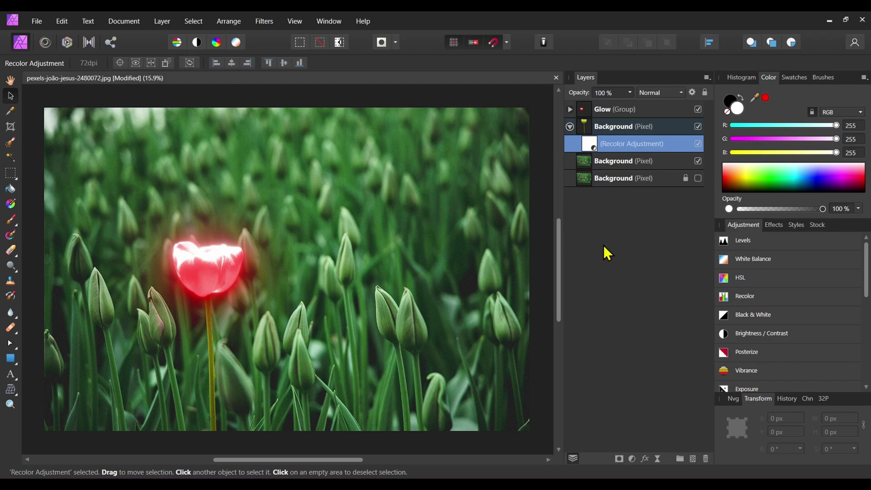
{"action": "left_click", "coordinate": [622, 165]}
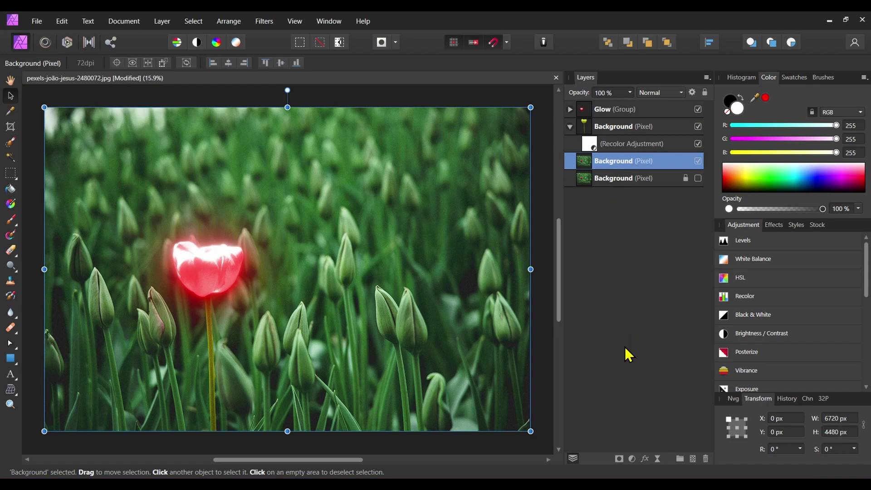
{"action": "left_click", "coordinate": [634, 456]}
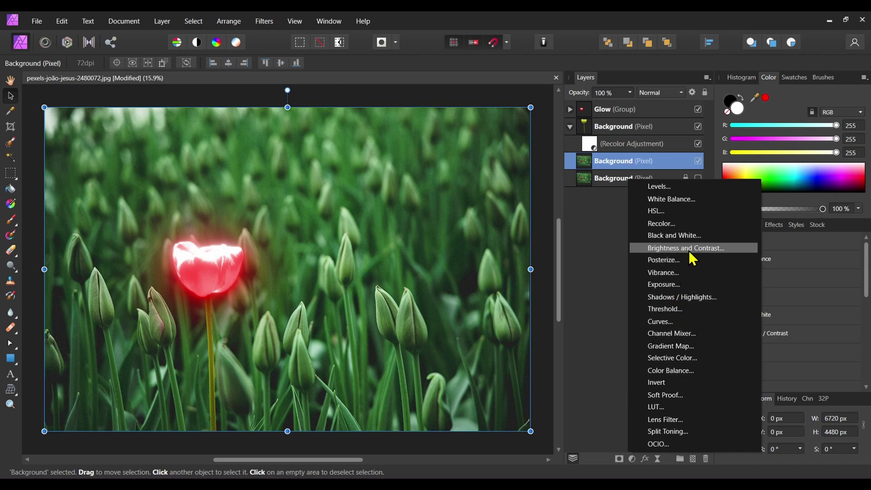
{"action": "left_click", "coordinate": [708, 248]}
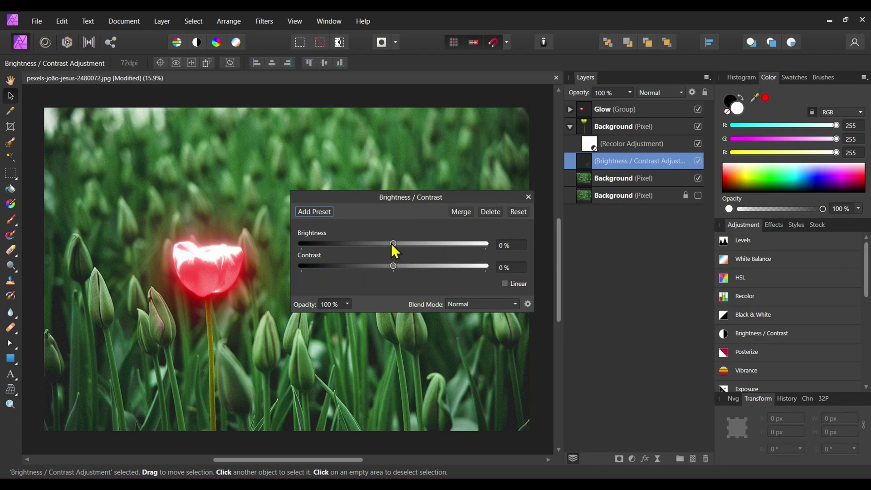
{"action": "left_click_drag", "start_coordinate": [392, 243], "coordinate": [298, 249]}
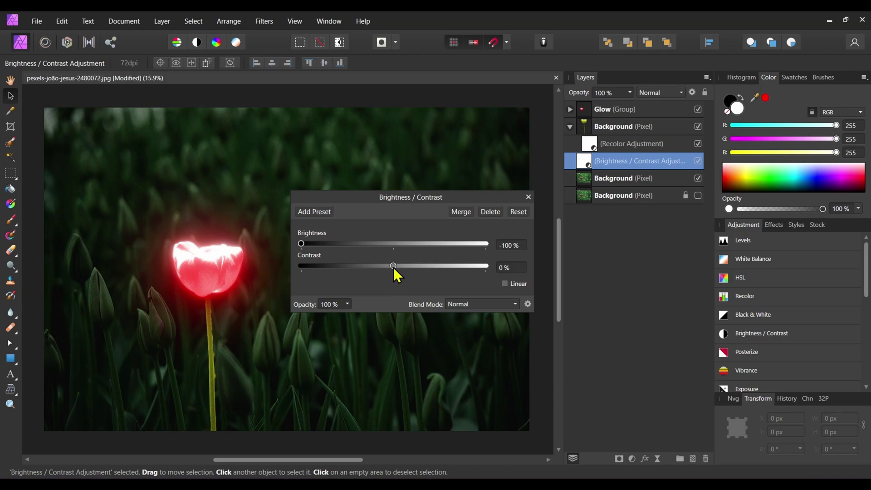
{"action": "left_click_drag", "start_coordinate": [393, 268], "coordinate": [417, 265]}
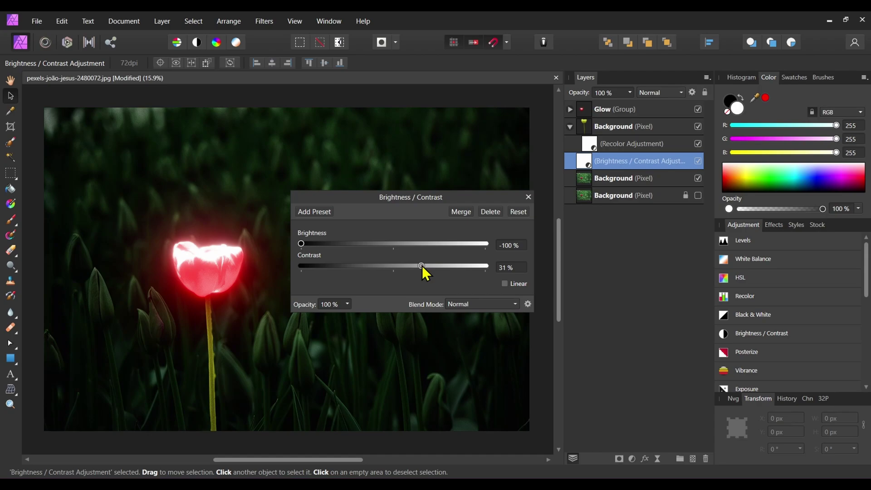
{"action": "left_click_drag", "start_coordinate": [420, 265], "coordinate": [421, 265]}
{"action": "left_click", "coordinate": [529, 197]}
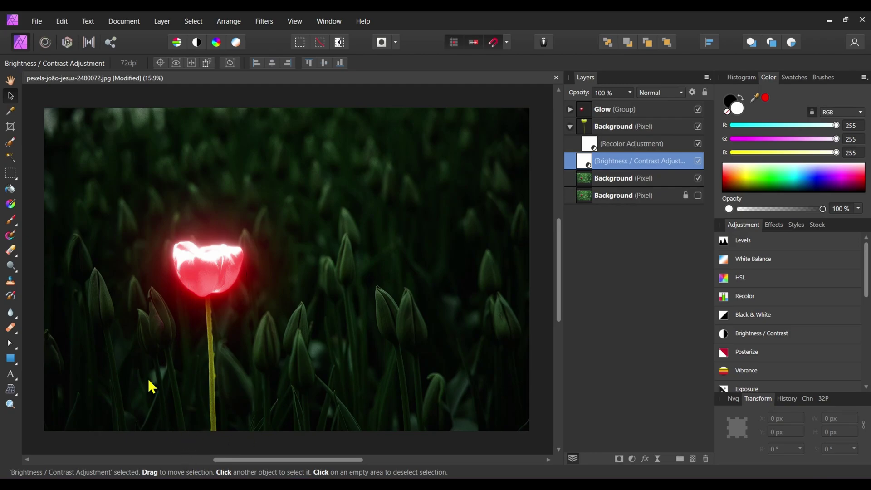
Lower the glowing tulip layer's opacity to 69%, then collapse it and select the background photo
{"action": "left_click", "coordinate": [614, 129]}
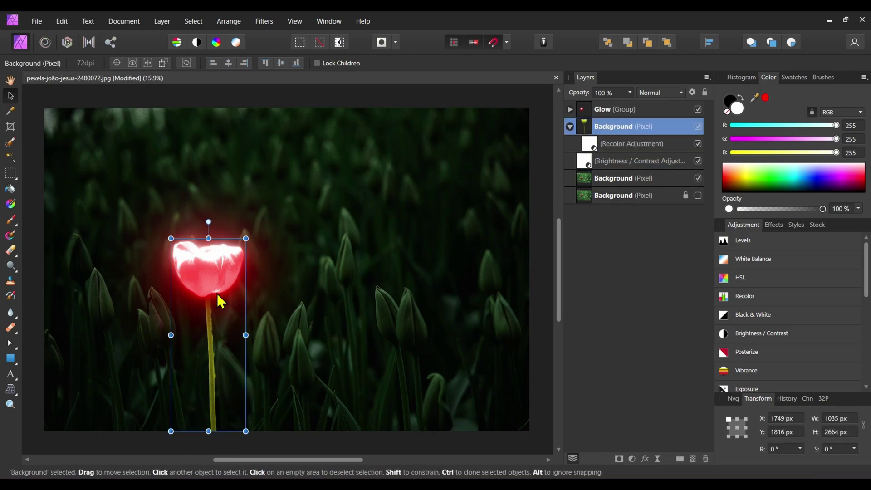
{"action": "left_click", "coordinate": [630, 93]}
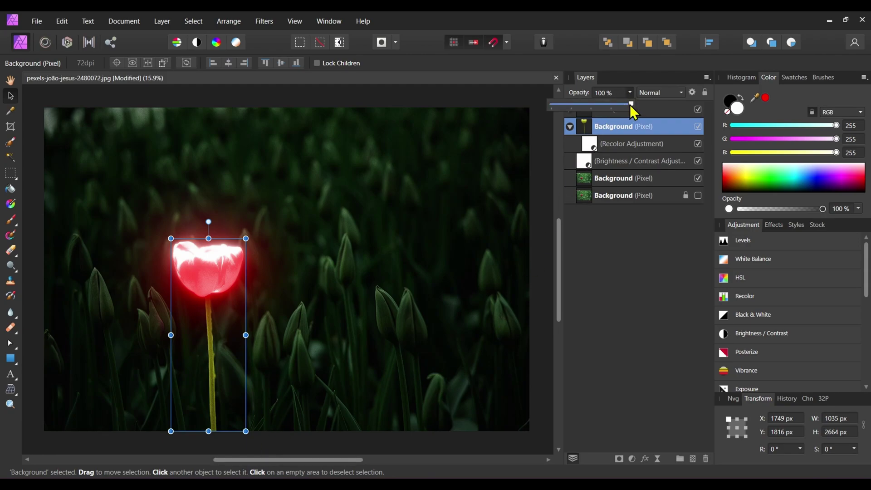
{"action": "left_click_drag", "start_coordinate": [632, 109], "coordinate": [613, 109]}
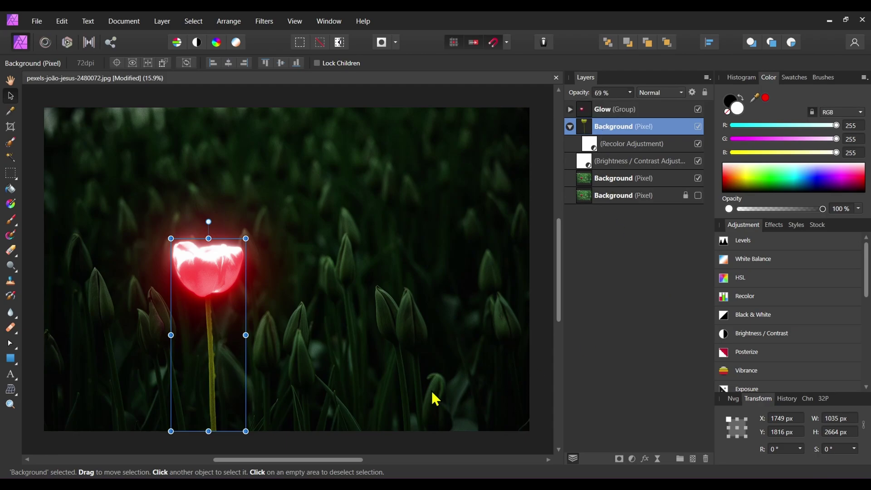
{"action": "left_click", "coordinate": [570, 127]}
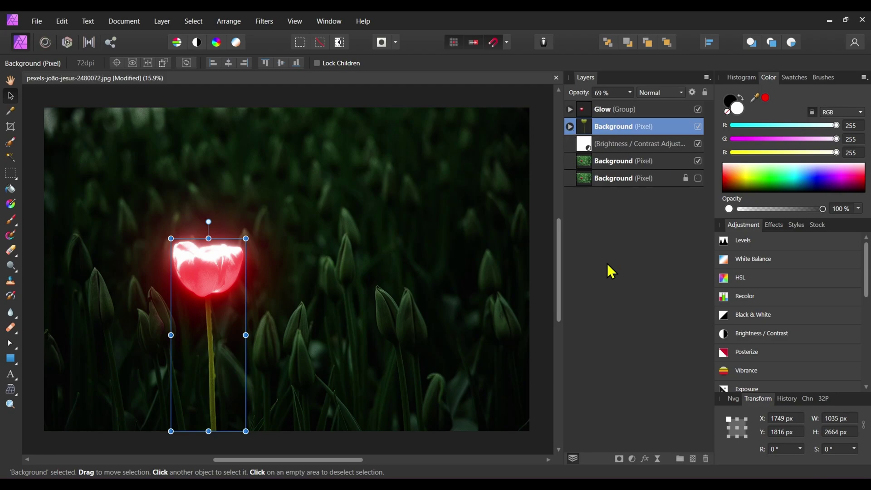
{"action": "left_click", "coordinate": [620, 161]}
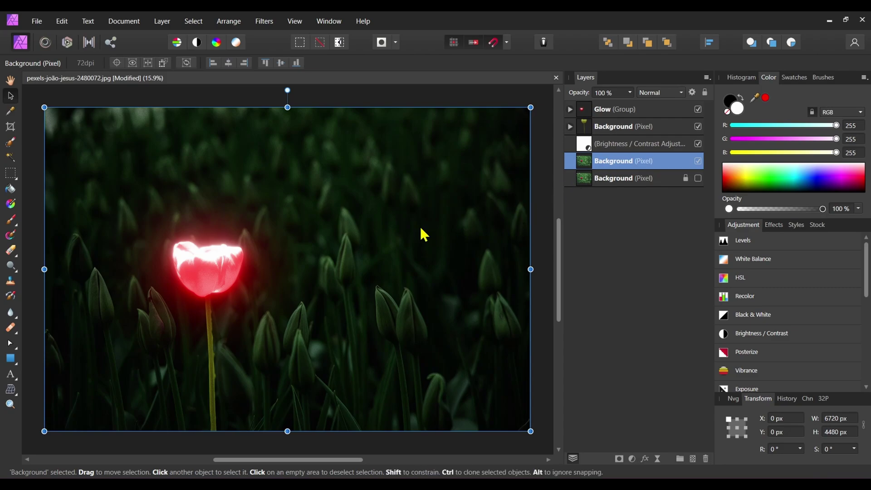
Add a Lens Filter adjustment coloured with pink sampled from the tulip at 100% optical density
{"action": "left_click", "coordinate": [630, 460]}
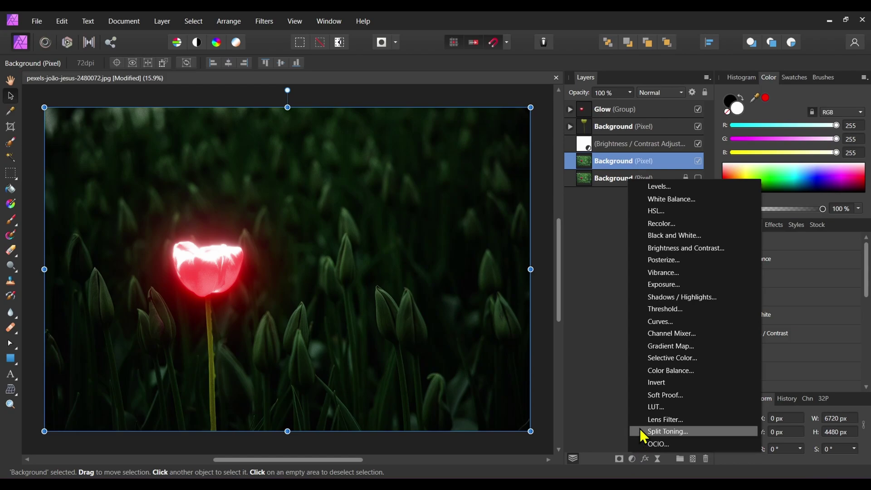
{"action": "left_click", "coordinate": [643, 420]}
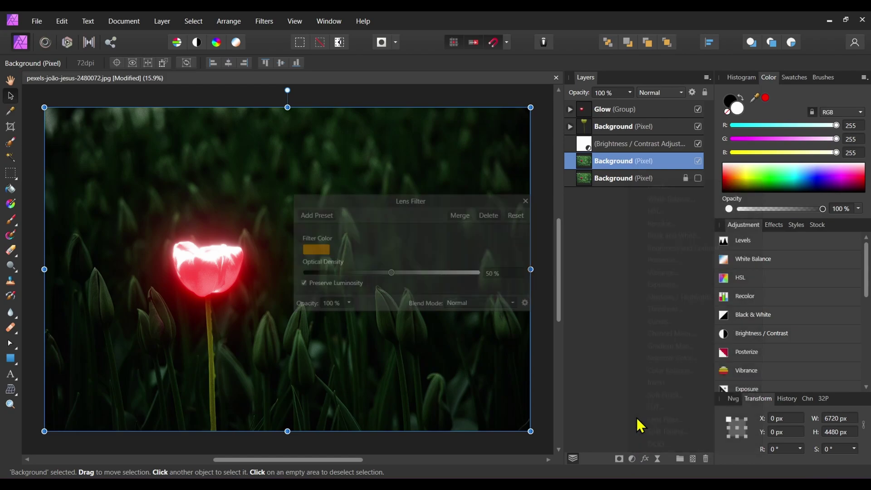
{"action": "left_click", "coordinate": [314, 252]}
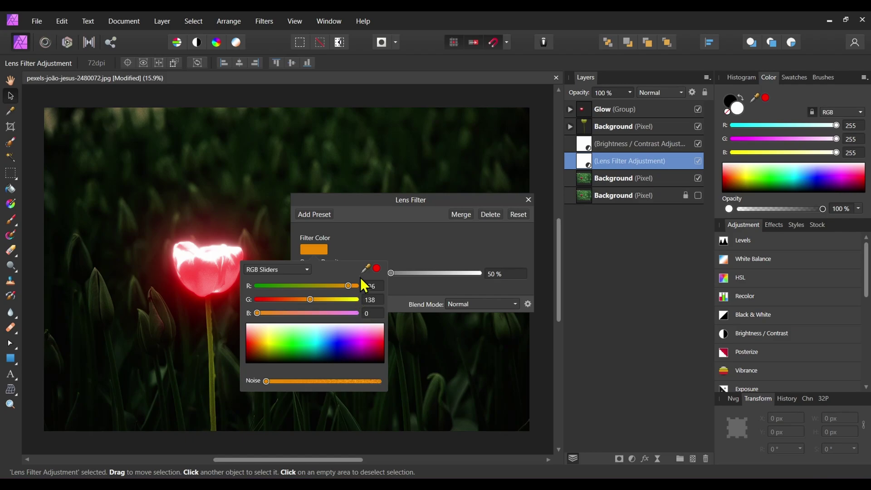
{"action": "left_click_drag", "start_coordinate": [361, 271], "coordinate": [210, 285]}
{"action": "left_click", "coordinate": [376, 269]}
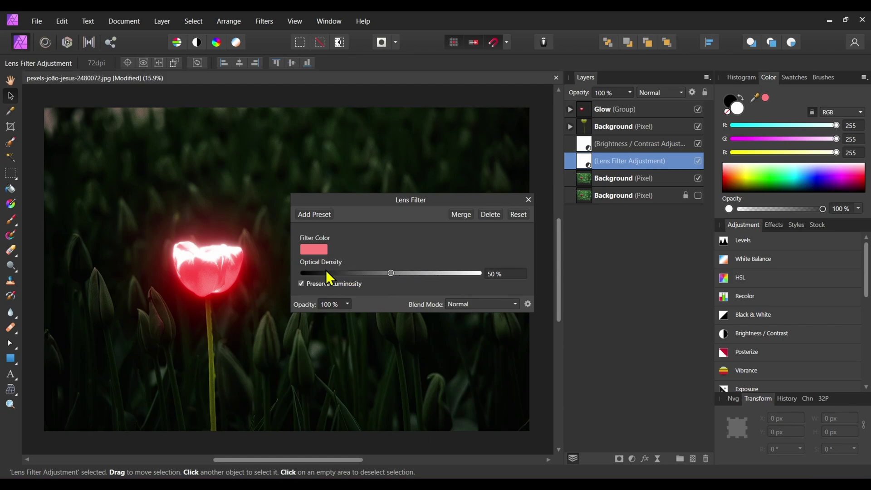
{"action": "left_click_drag", "start_coordinate": [411, 273], "coordinate": [472, 277]}
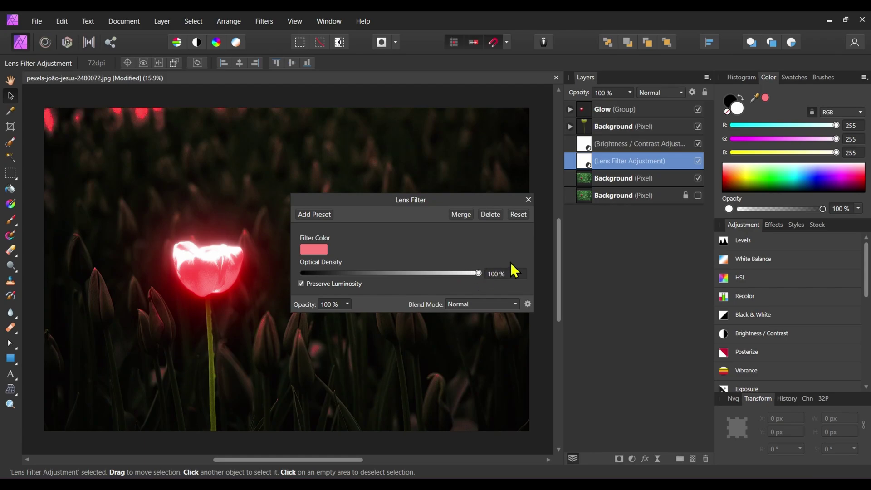
{"action": "left_click", "coordinate": [528, 200]}
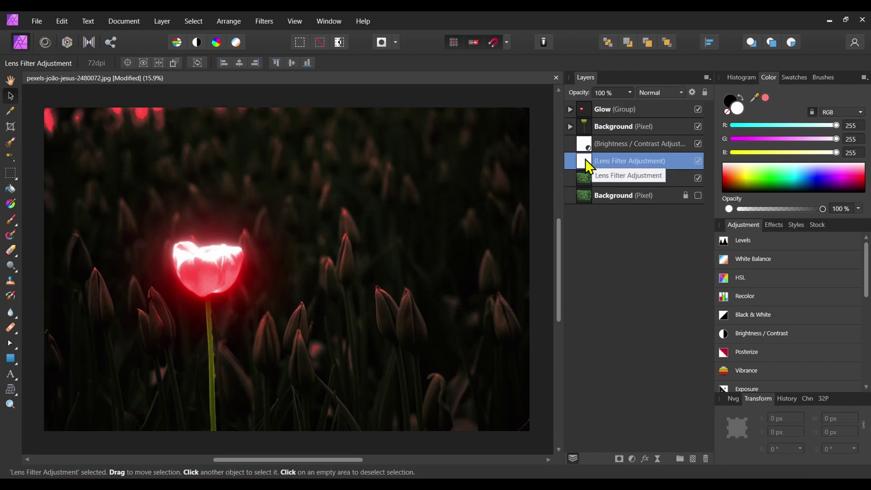
Nest the Lens Filter adjustment inside the Background photo layer, then deselect all layers
{"action": "left_click_drag", "start_coordinate": [586, 160], "coordinate": [594, 182]}
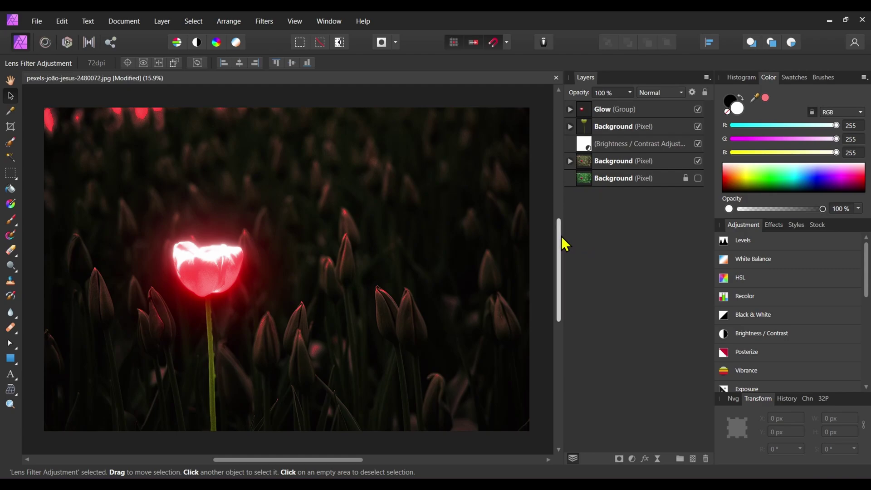
{"action": "left_click", "coordinate": [628, 165]}
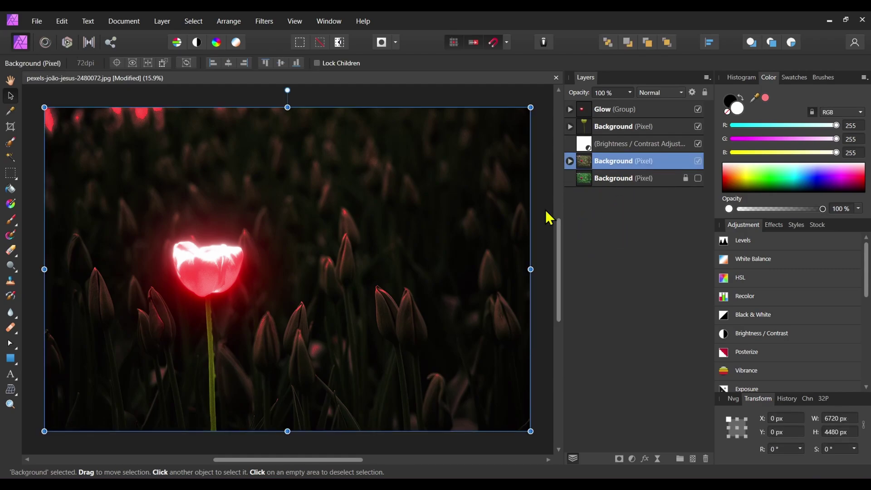
{"action": "left_click", "coordinate": [543, 157]}
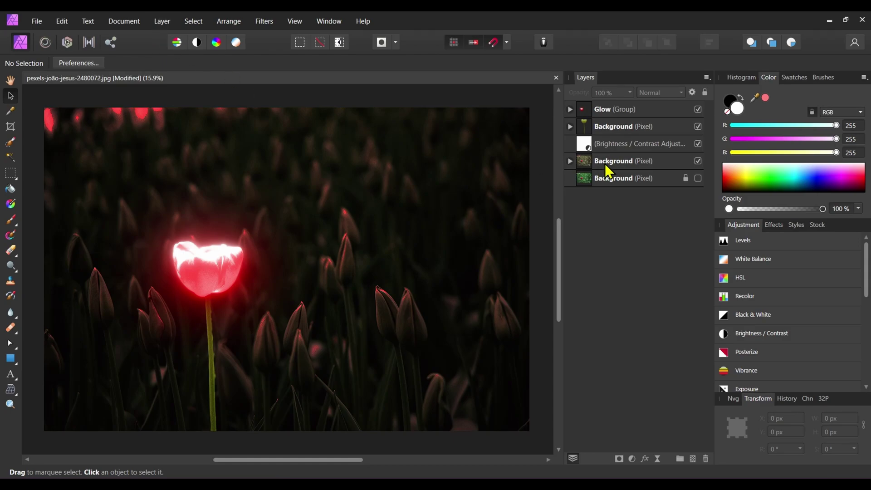
Add a new Fill layer above the Brightness / Contrast adjustment
{"action": "left_click", "coordinate": [626, 144]}
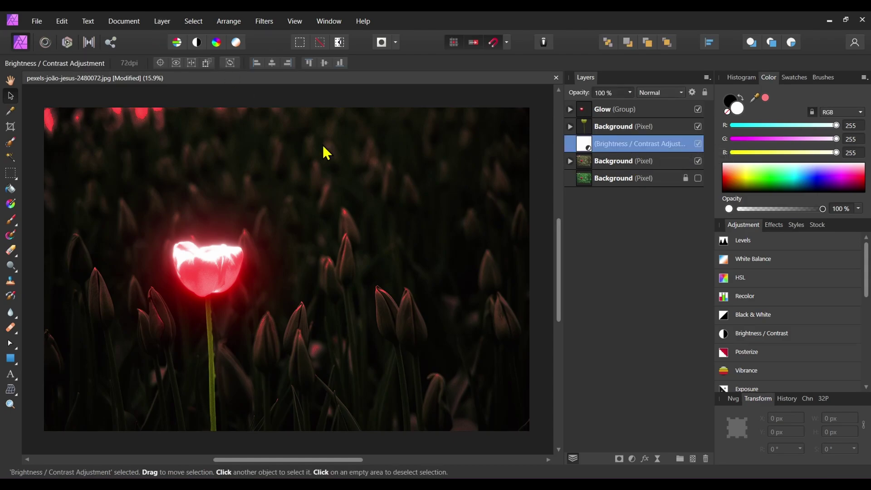
{"action": "left_click", "coordinate": [160, 21]}
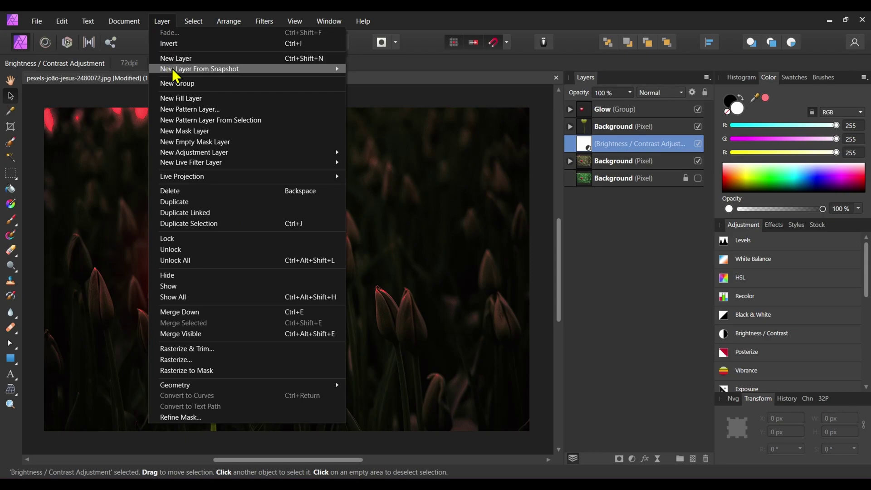
{"action": "left_click", "coordinate": [187, 99]}
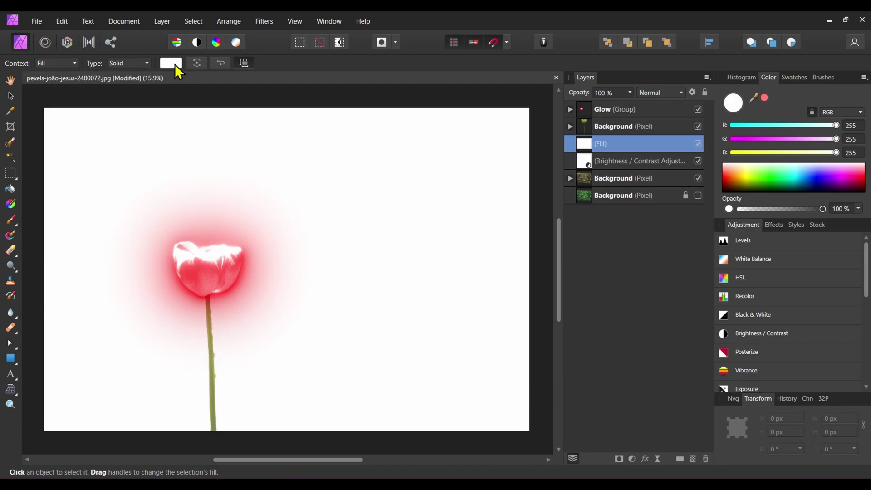
Colour the fill soft red (R255 G76 B76) using the eyedropper, then reselect the Fill layer
{"action": "left_click", "coordinate": [175, 65]}
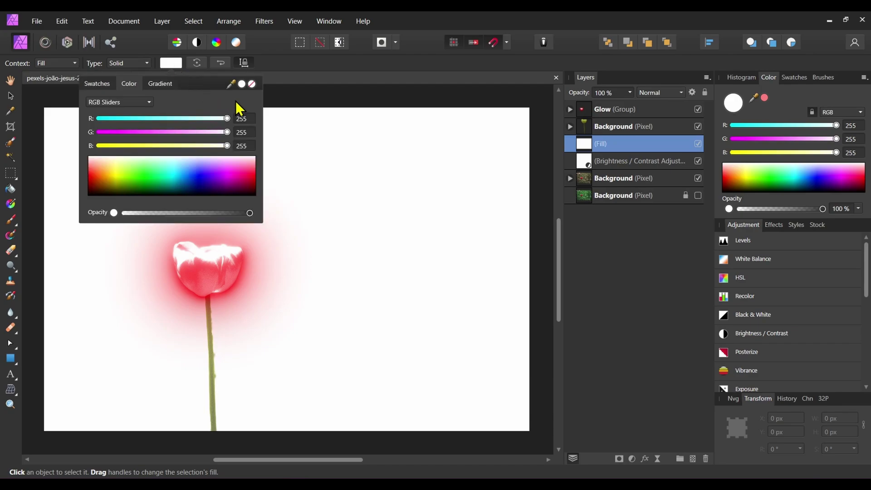
{"action": "left_click", "coordinate": [249, 177]}
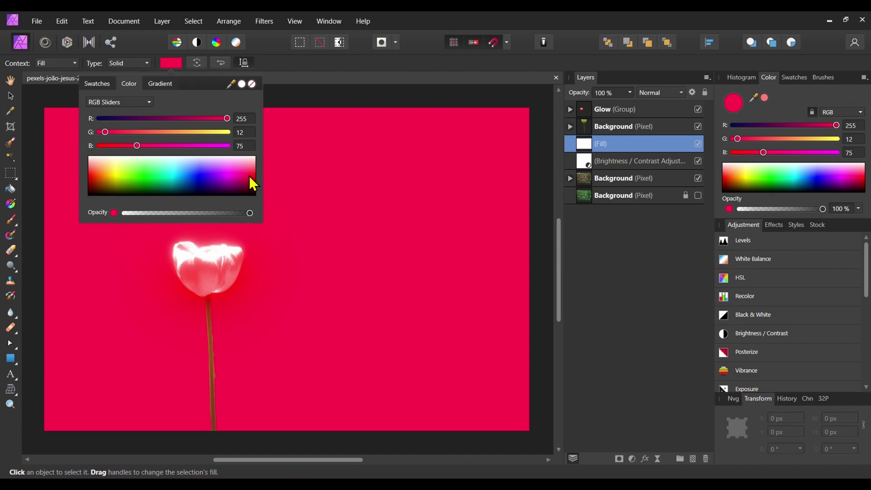
{"action": "left_click_drag", "start_coordinate": [244, 175], "coordinate": [245, 171]}
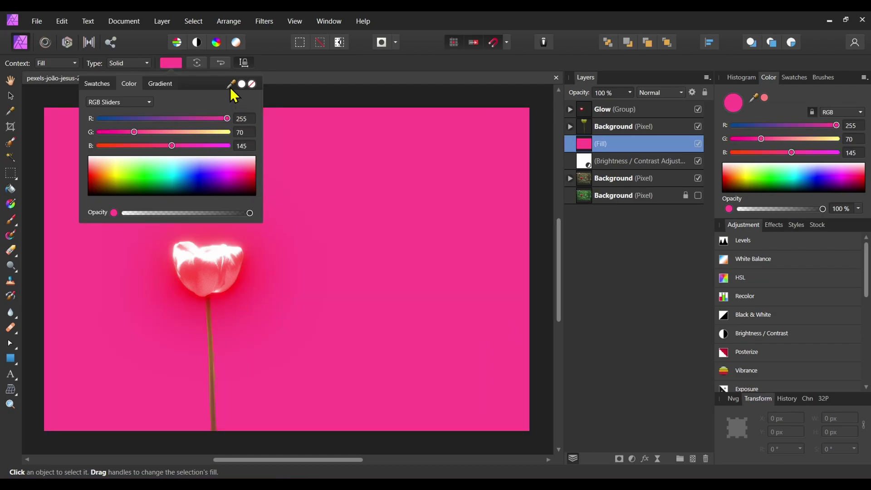
{"action": "left_click_drag", "start_coordinate": [231, 84], "coordinate": [200, 271]}
{"action": "left_click", "coordinate": [242, 85]}
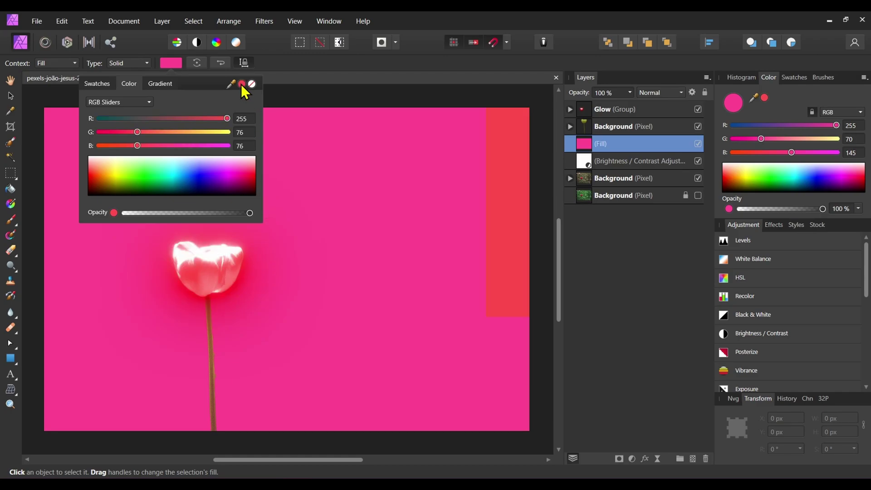
{"action": "left_click", "coordinate": [336, 92]}
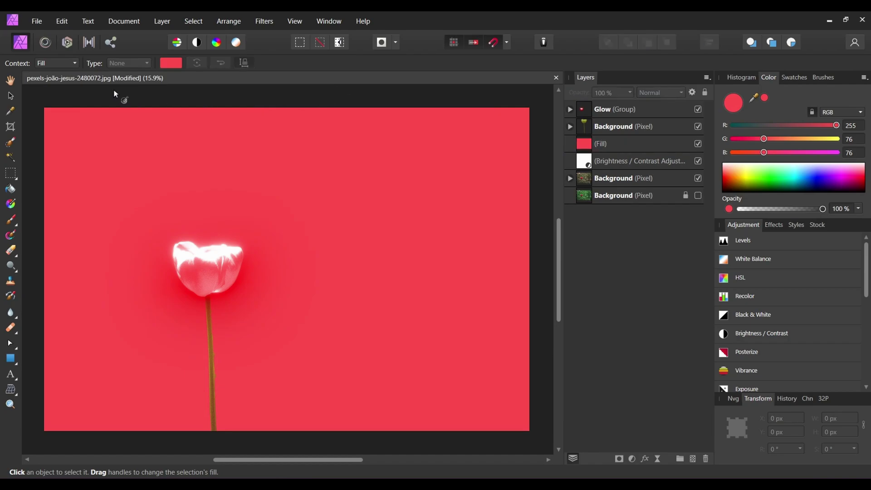
{"action": "left_click", "coordinate": [10, 97]}
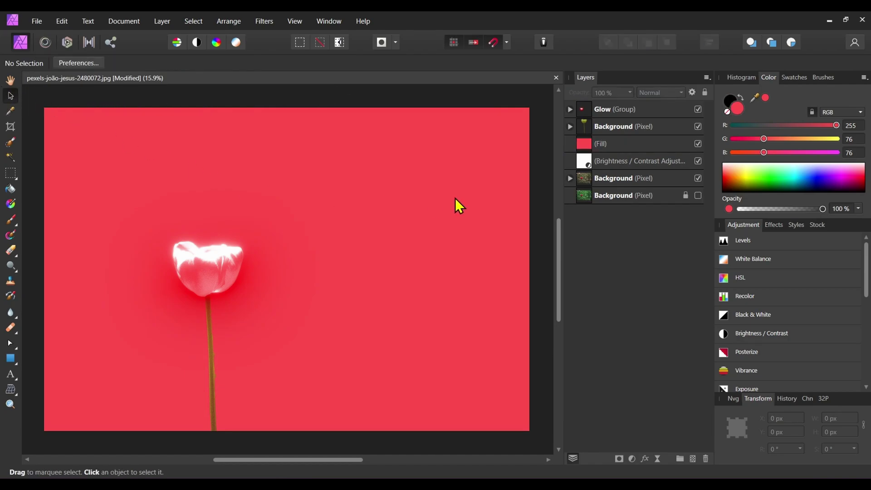
{"action": "left_click", "coordinate": [622, 153]}
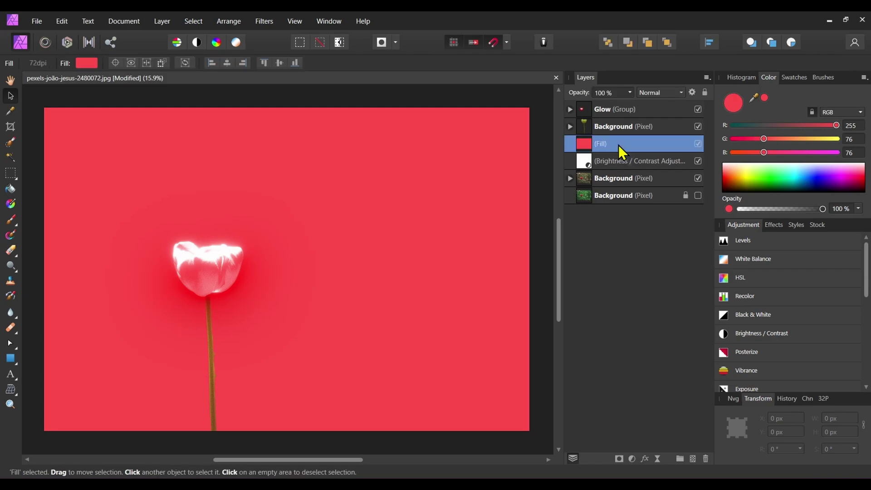
In the Fill layer's blend ranges, drag the underlying range's left node down to reveal the dark field
{"action": "left_click", "coordinate": [692, 91]}
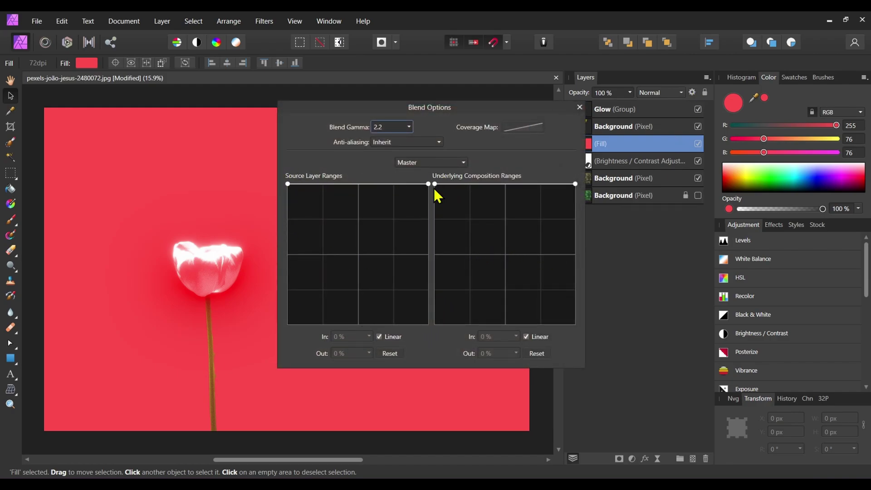
{"action": "left_click", "coordinate": [288, 183]}
{"action": "mouse_move", "coordinate": [289, 192]}
{"action": "left_mouse_down"}
{"action": "mouse_move", "coordinate": [283, 283]}
{"action": "mouse_move", "coordinate": [284, 182]}
{"action": "left_mouse_up"}
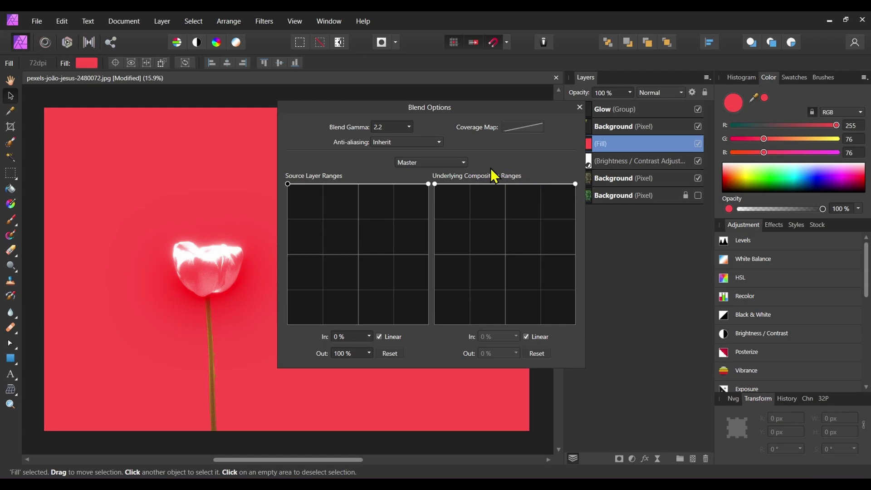
{"action": "left_click_drag", "start_coordinate": [406, 107], "coordinate": [521, 139]}
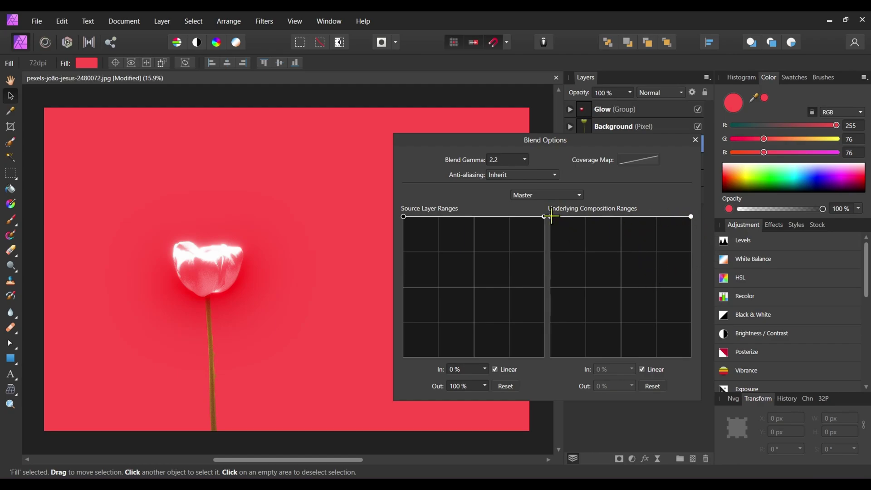
{"action": "left_click_drag", "start_coordinate": [551, 220], "coordinate": [550, 343]}
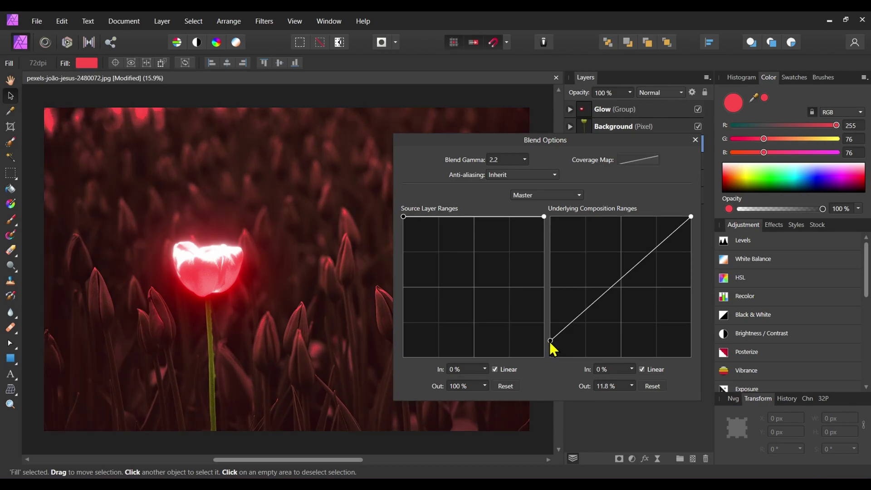
Make the underlying blend range a non-linear curve, bent downward and ending at 7.6% output
{"action": "left_click", "coordinate": [692, 216]}
{"action": "left_click_drag", "start_coordinate": [690, 217], "coordinate": [646, 217]}
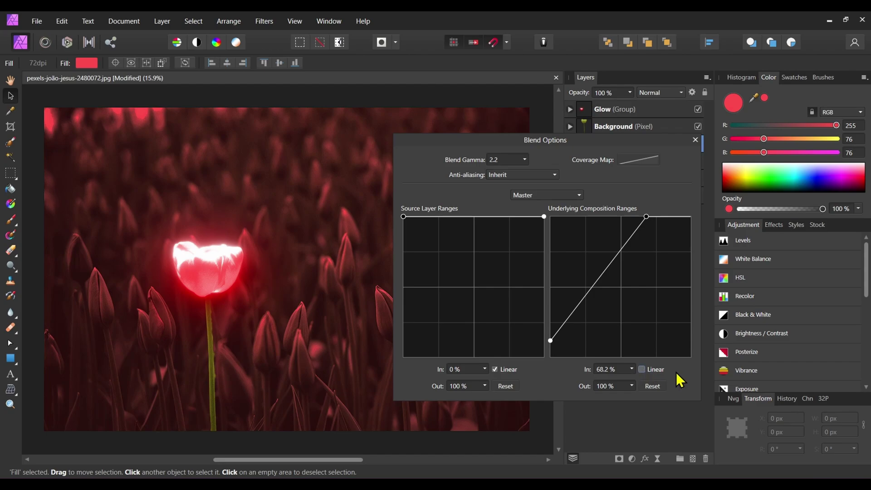
{"action": "left_click", "coordinate": [642, 368]}
{"action": "left_click", "coordinate": [600, 278]}
{"action": "left_click_drag", "start_coordinate": [602, 282], "coordinate": [610, 296]}
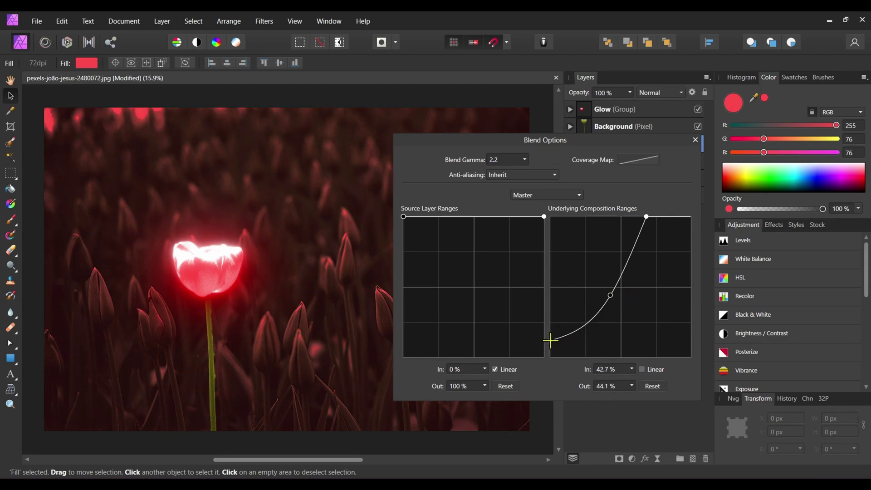
{"action": "mouse_move", "coordinate": [551, 341]}
{"action": "left_mouse_down"}
{"action": "mouse_move", "coordinate": [551, 355]}
{"action": "mouse_move", "coordinate": [551, 347]}
{"action": "left_mouse_up"}
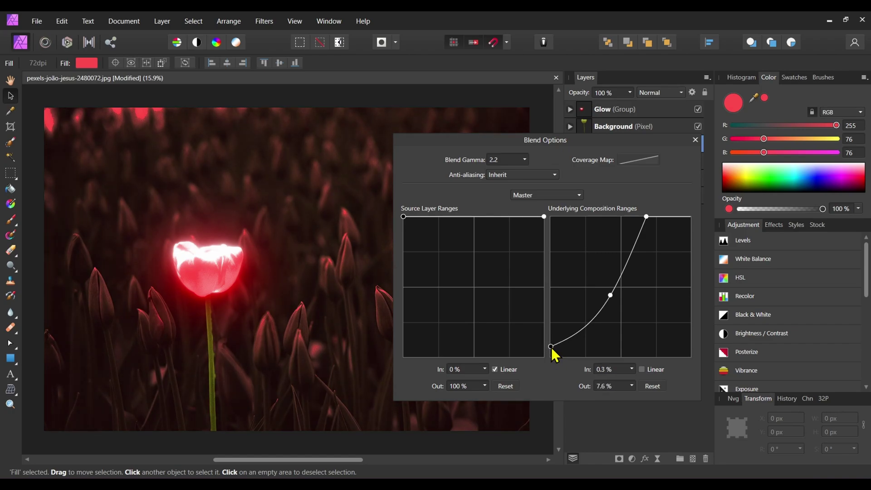
{"action": "left_click", "coordinate": [694, 139]}
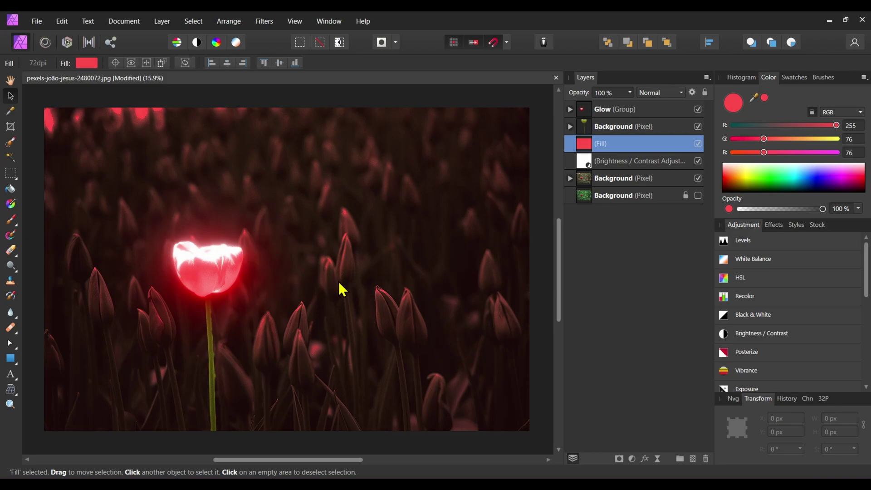
Expand the Glow group and lower the 100px glow layer to 75% opacity
{"action": "left_click", "coordinate": [570, 109]}
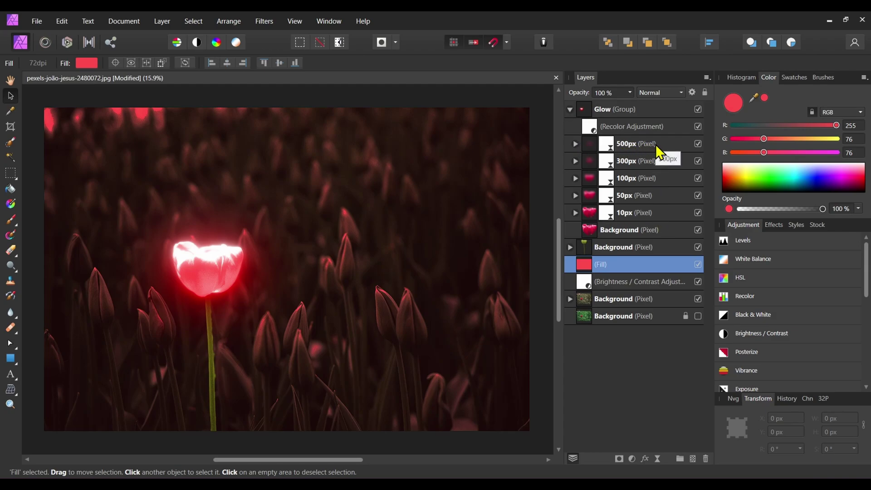
{"action": "left_click", "coordinate": [641, 145]}
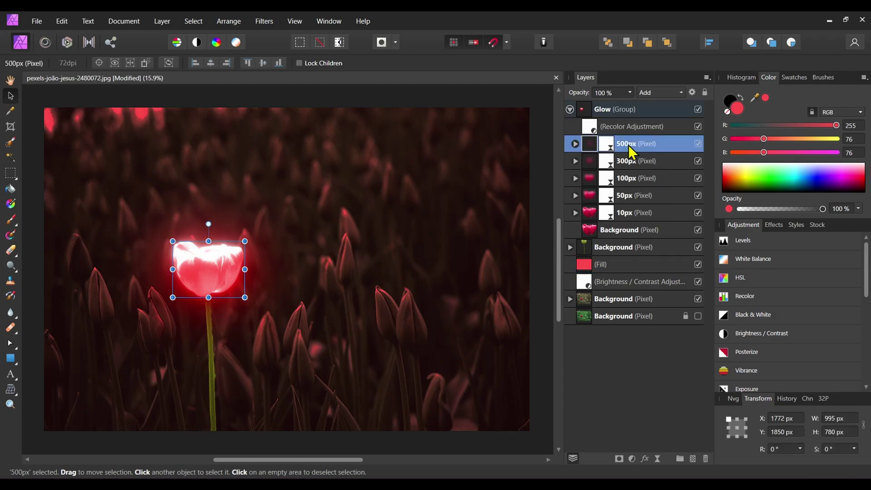
{"action": "left_click", "coordinate": [652, 163]}
{"action": "left_click", "coordinate": [659, 181]}
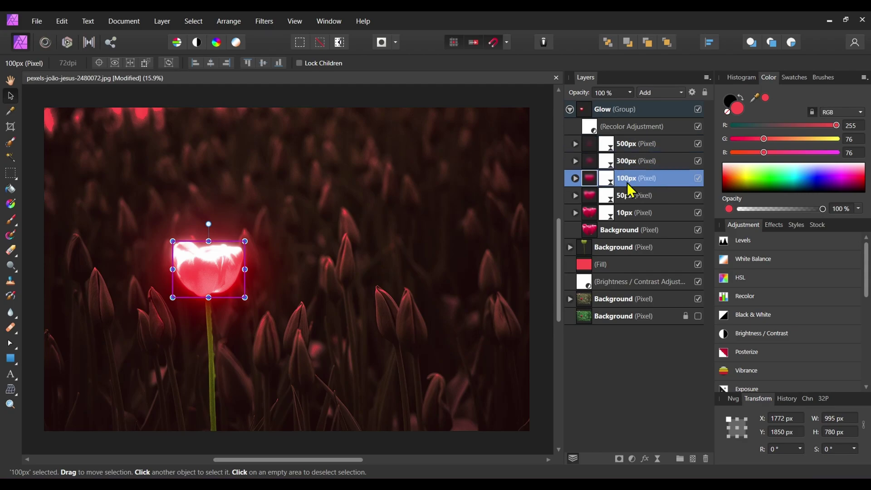
{"action": "left_click", "coordinate": [630, 93]}
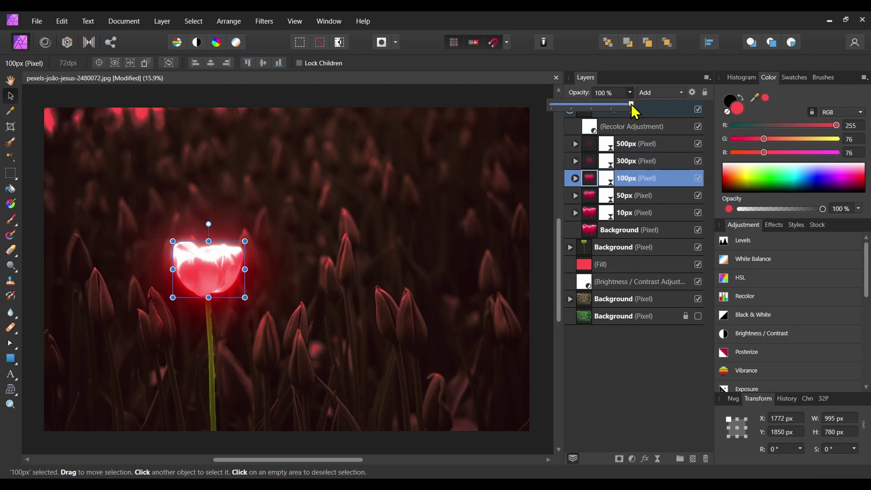
{"action": "left_click_drag", "start_coordinate": [631, 104], "coordinate": [611, 104]}
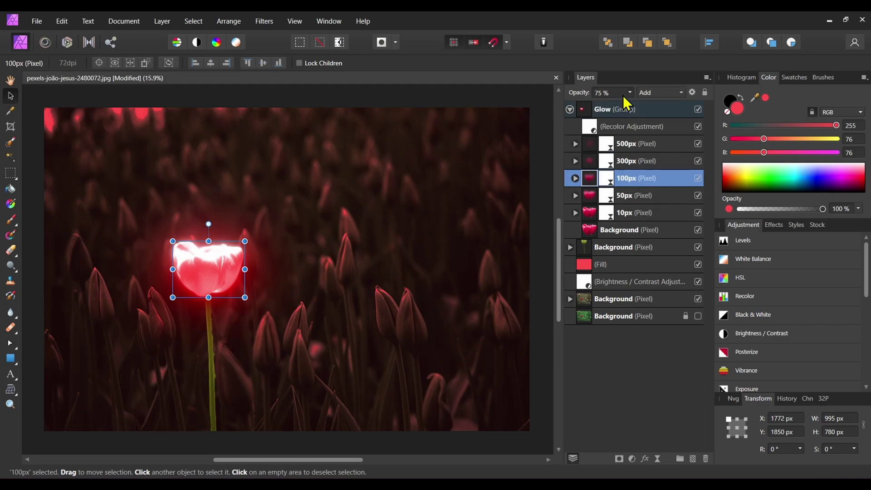
Lower the 50px and 10px glow layers to 60% and 35% opacity
{"action": "left_click", "coordinate": [649, 199]}
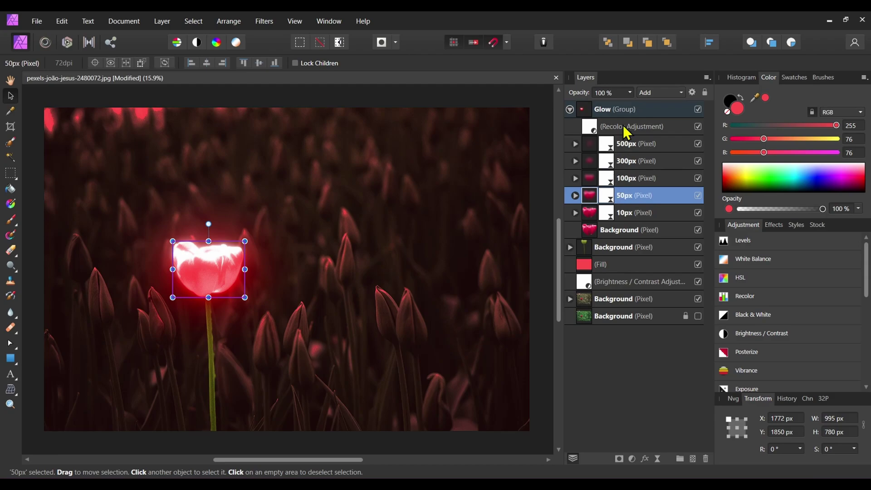
{"action": "left_click", "coordinate": [630, 93]}
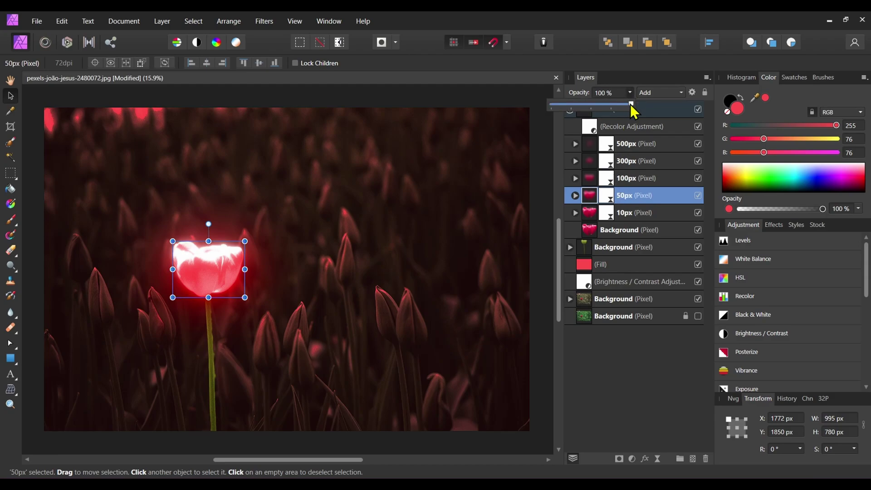
{"action": "left_click_drag", "start_coordinate": [634, 109], "coordinate": [602, 111]}
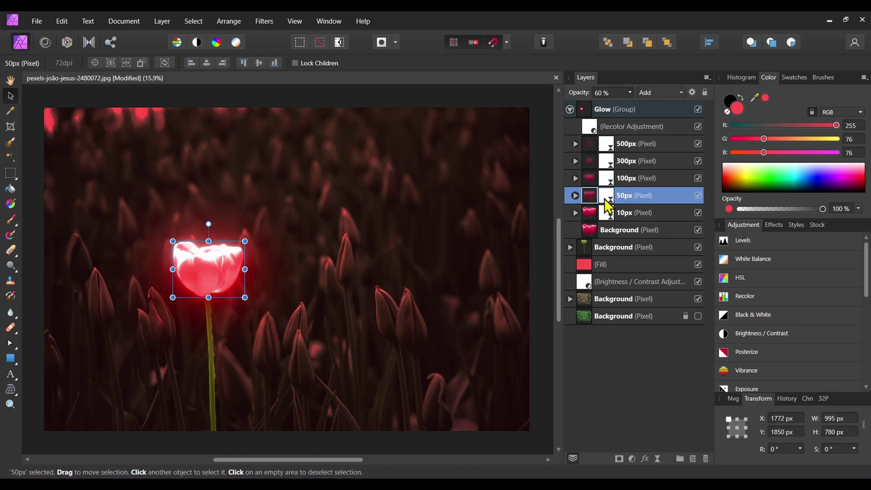
{"action": "left_click", "coordinate": [636, 212]}
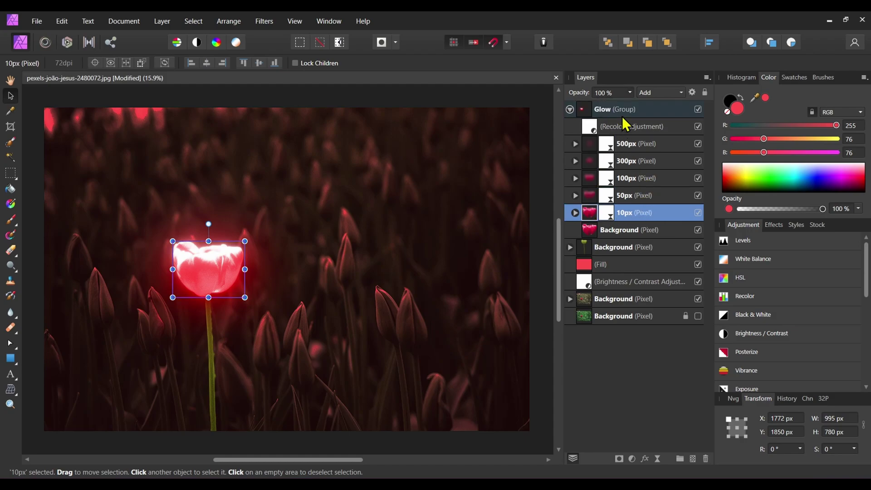
{"action": "left_click", "coordinate": [630, 93]}
{"action": "left_click_drag", "start_coordinate": [634, 108], "coordinate": [583, 109]}
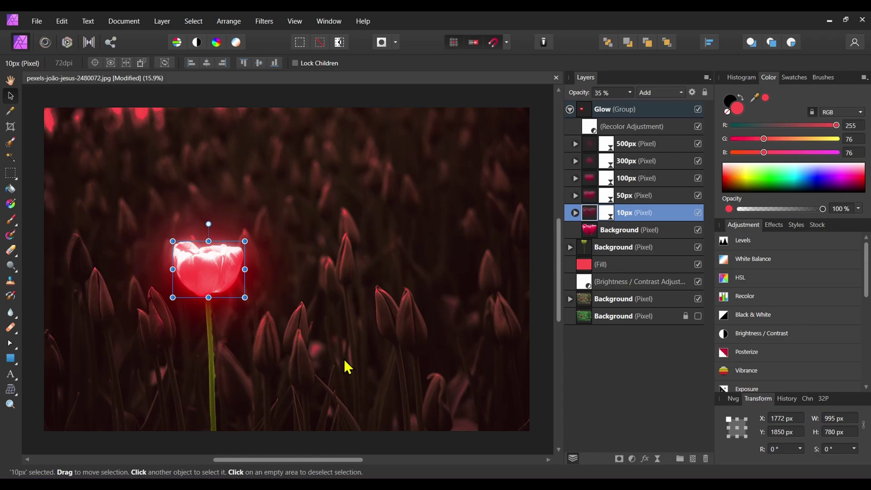
{"action": "left_click", "coordinate": [612, 113]}
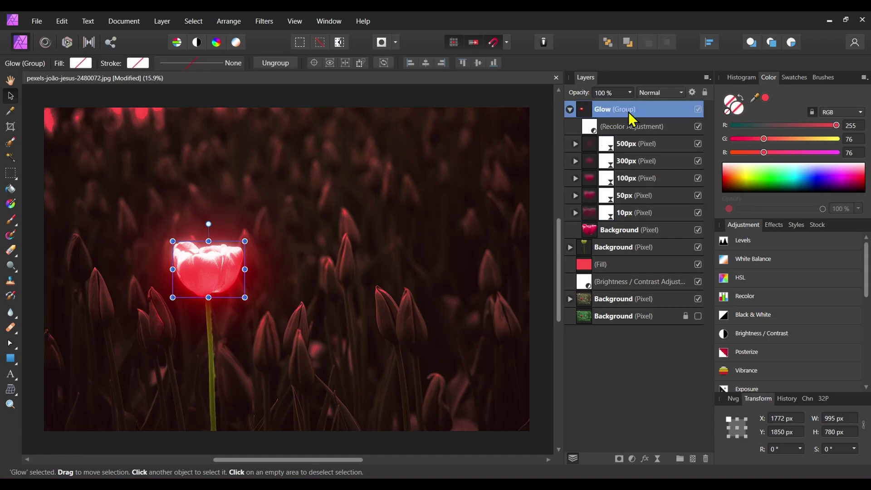
Set the Glow group to 90% and the stem Background layer to 50% opacity, then collapse the group
{"action": "left_click", "coordinate": [605, 93]}
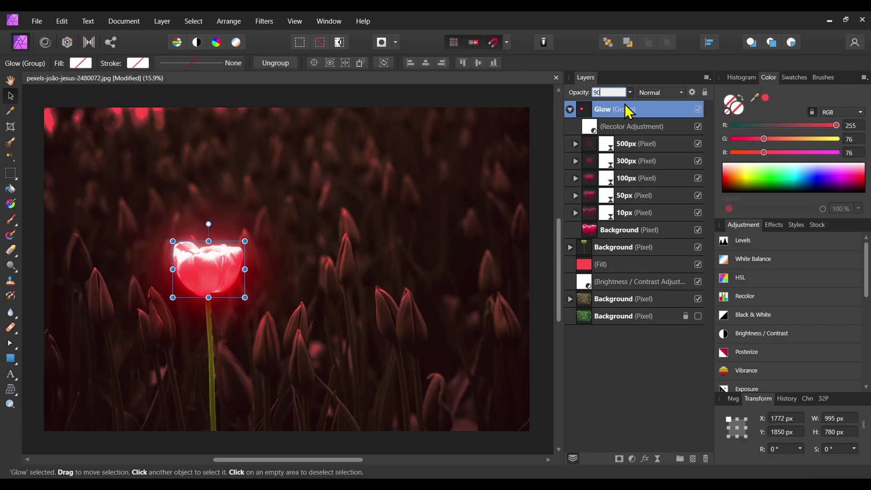
{"action": "key", "text": "Return"}
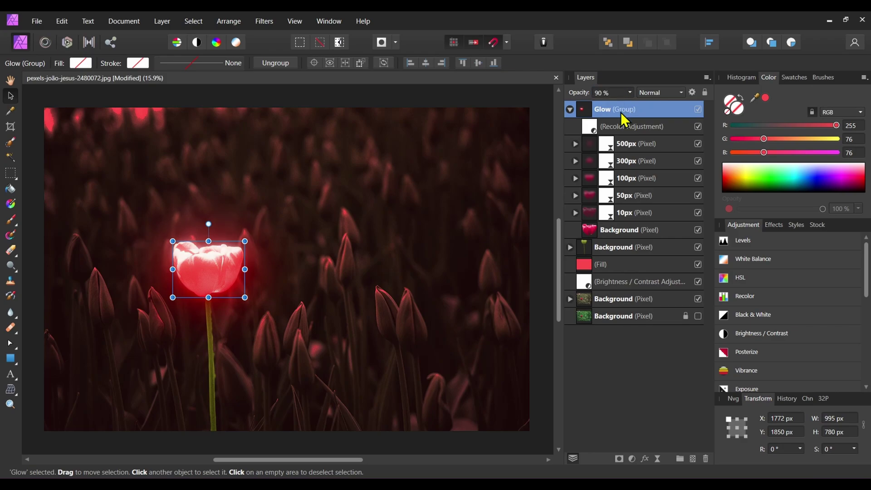
{"action": "left_click", "coordinate": [635, 249]}
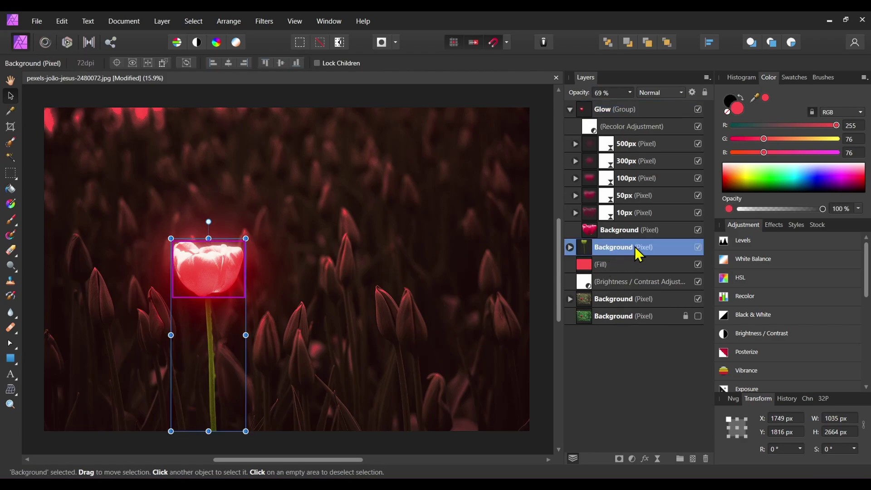
{"action": "left_click", "coordinate": [598, 94]}
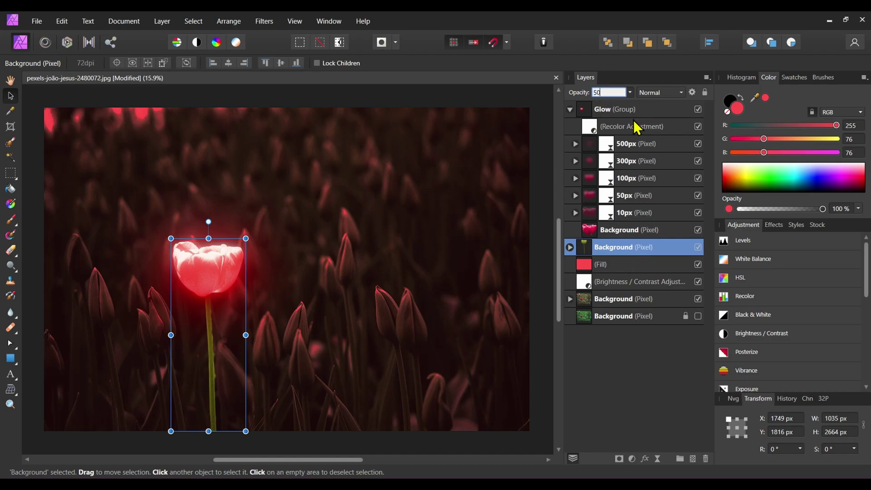
{"action": "type", "text": "50"}
{"action": "key", "text": "Return"}
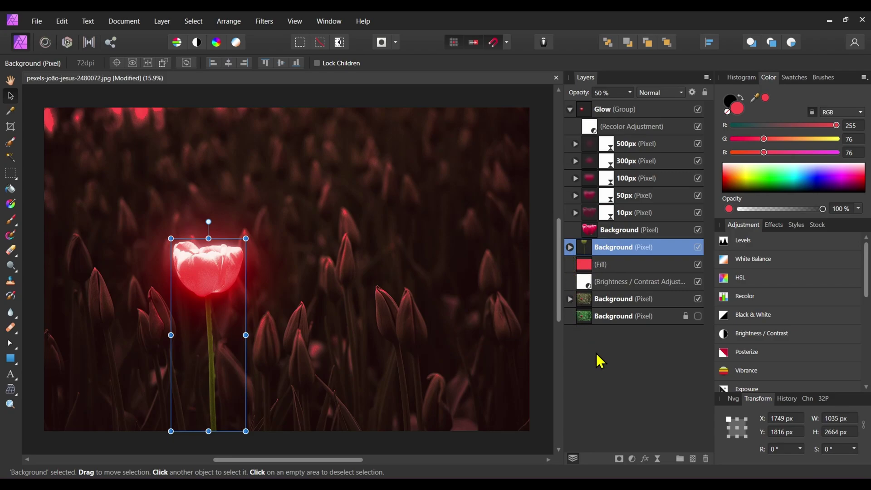
{"action": "left_click", "coordinate": [570, 110]}
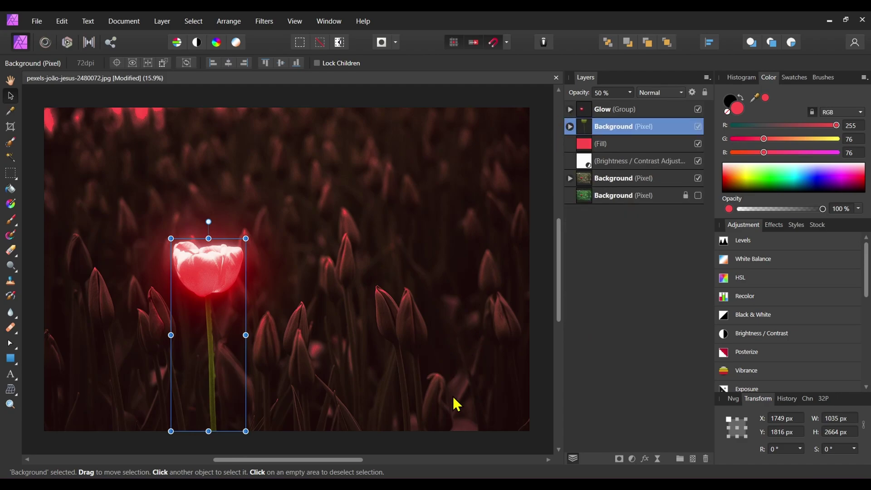
{"action": "left_click", "coordinate": [490, 440]}
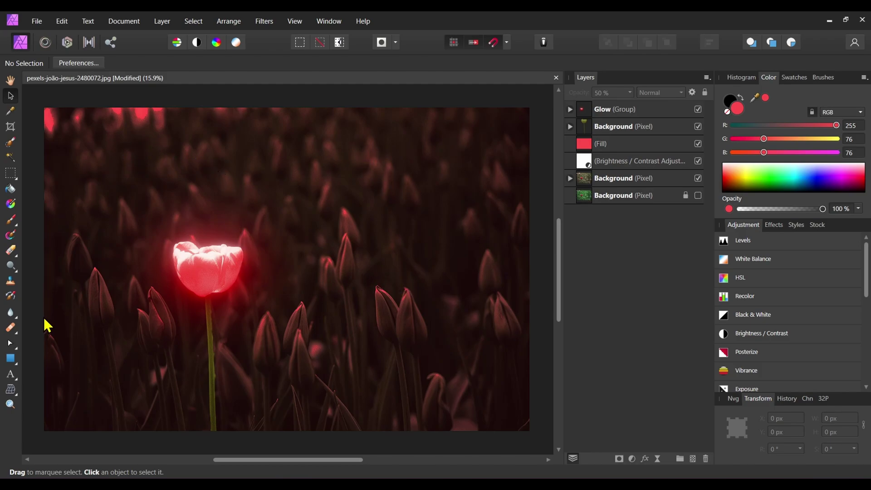
Draw a red rectangle covering the full 6720 × 4480 px canvas and bring up its fill colour settings
{"action": "left_click", "coordinate": [11, 357]}
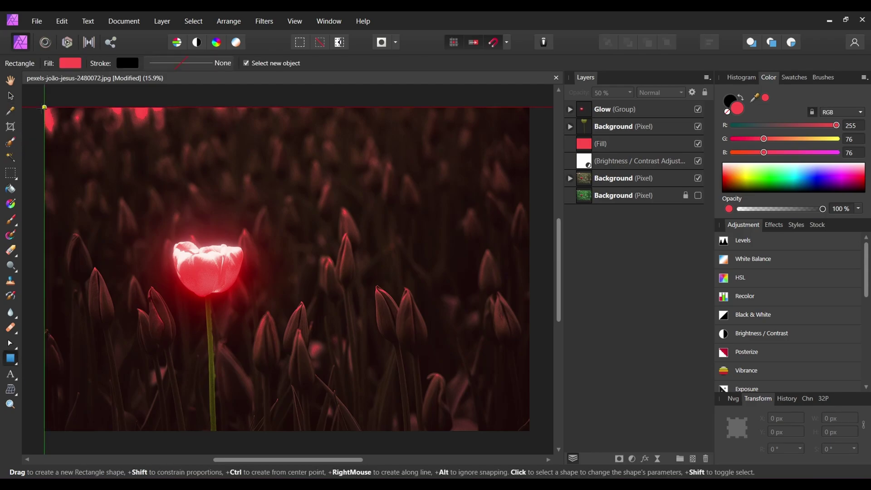
{"action": "left_click_drag", "start_coordinate": [44, 107], "coordinate": [529, 432]}
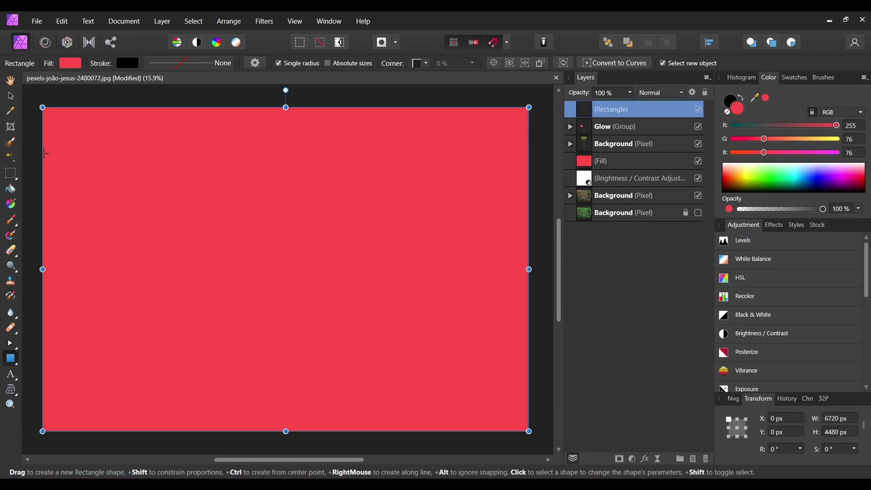
{"action": "left_click", "coordinate": [10, 96]}
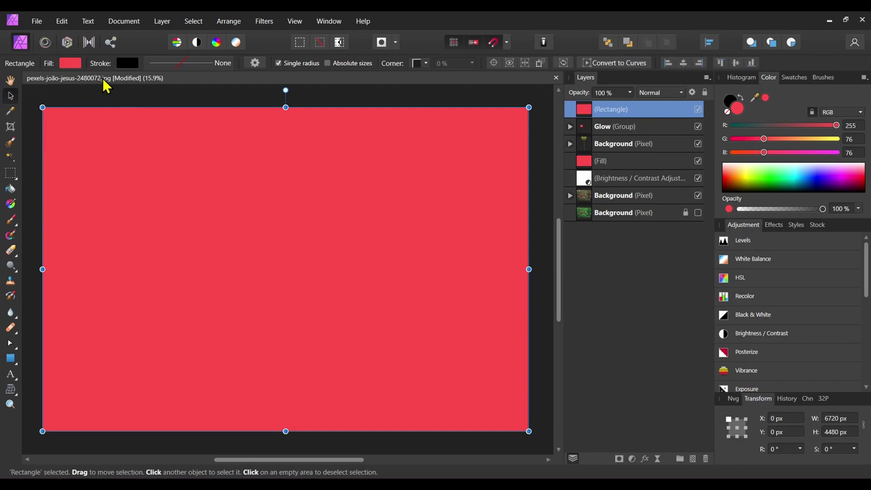
{"action": "left_click", "coordinate": [69, 65]}
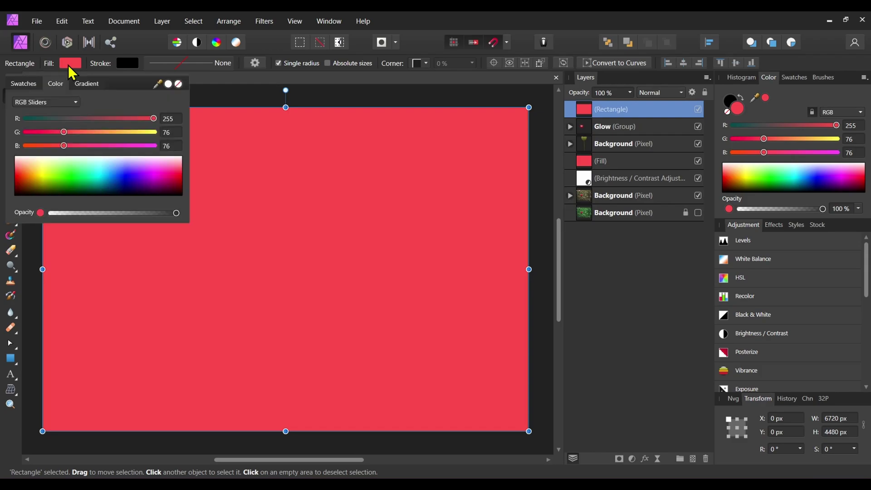
Give the rectangle an elliptical gradient fill with both stops black
{"action": "left_click", "coordinate": [90, 85]}
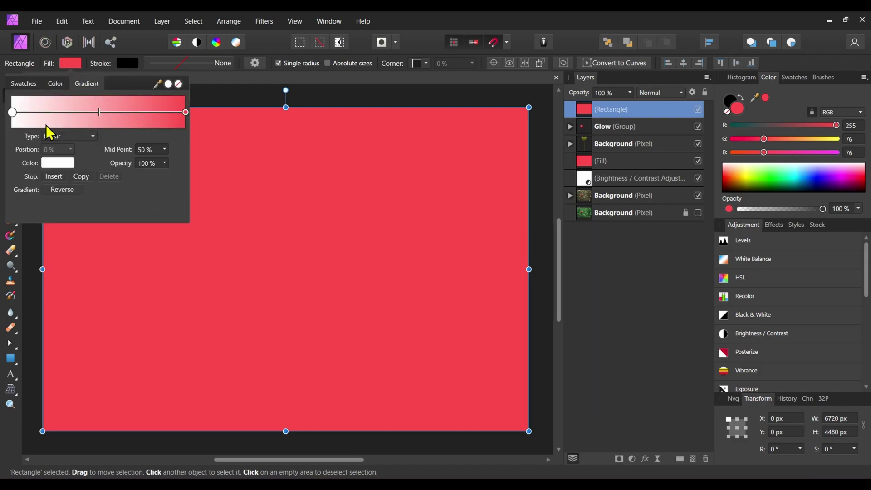
{"action": "left_click", "coordinate": [13, 113]}
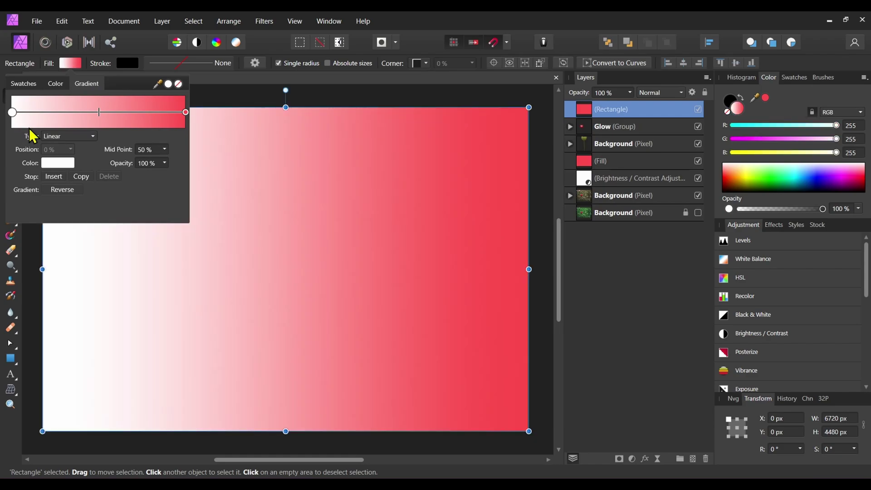
{"action": "left_click", "coordinate": [66, 165]}
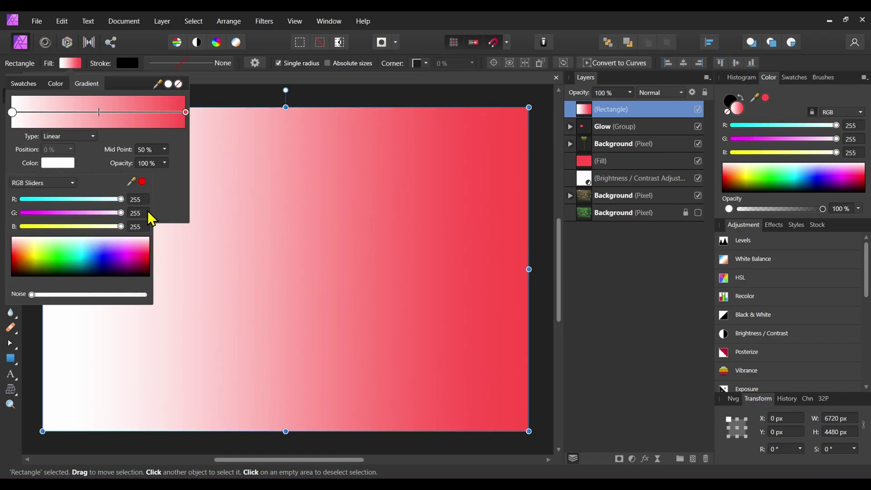
{"action": "left_click", "coordinate": [145, 273]}
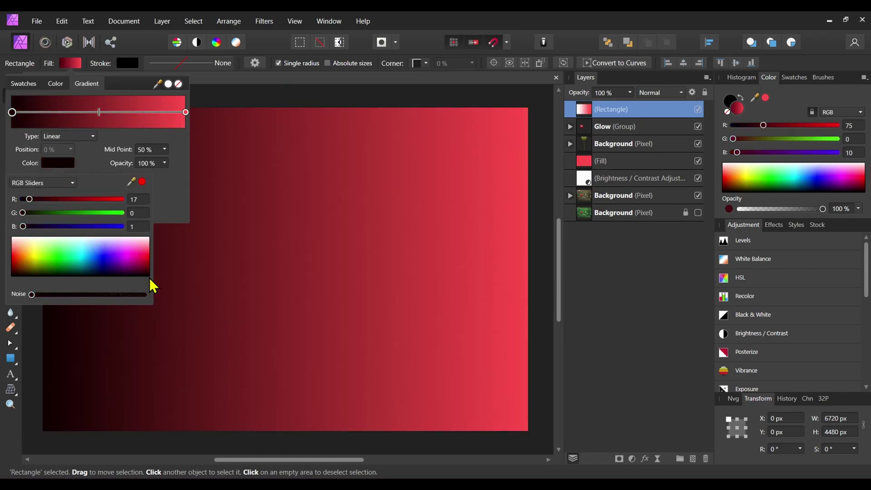
{"action": "left_click", "coordinate": [186, 112]}
{"action": "left_click", "coordinate": [62, 169]}
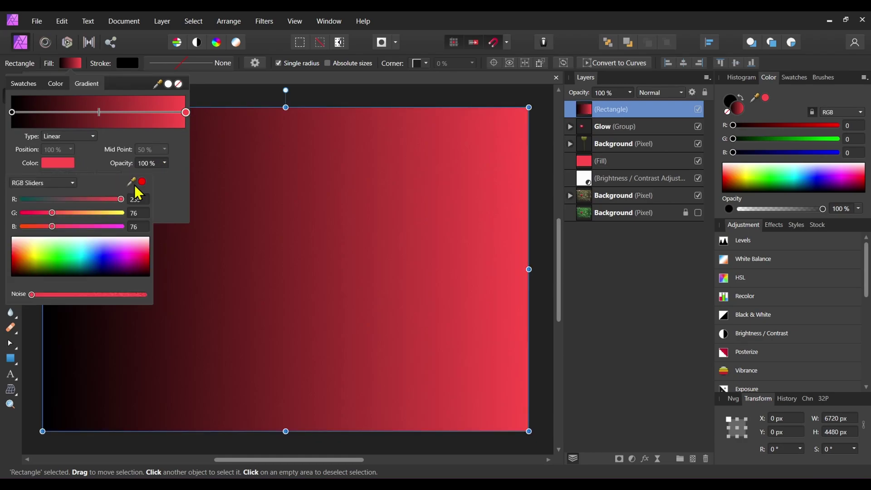
{"action": "left_click", "coordinate": [149, 275]}
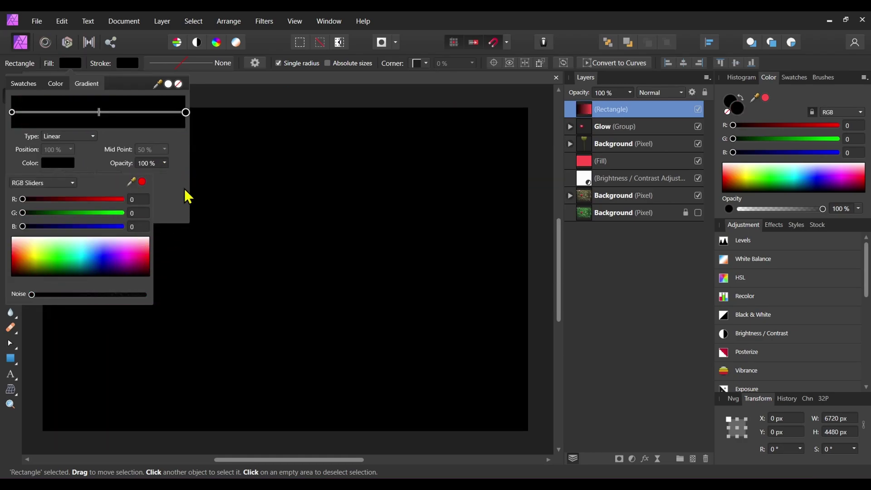
{"action": "left_click", "coordinate": [64, 137]}
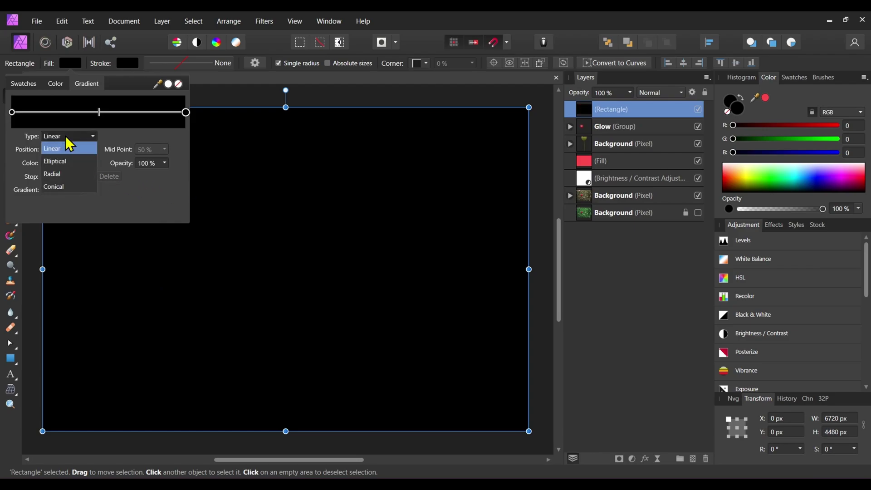
{"action": "left_click", "coordinate": [70, 162]}
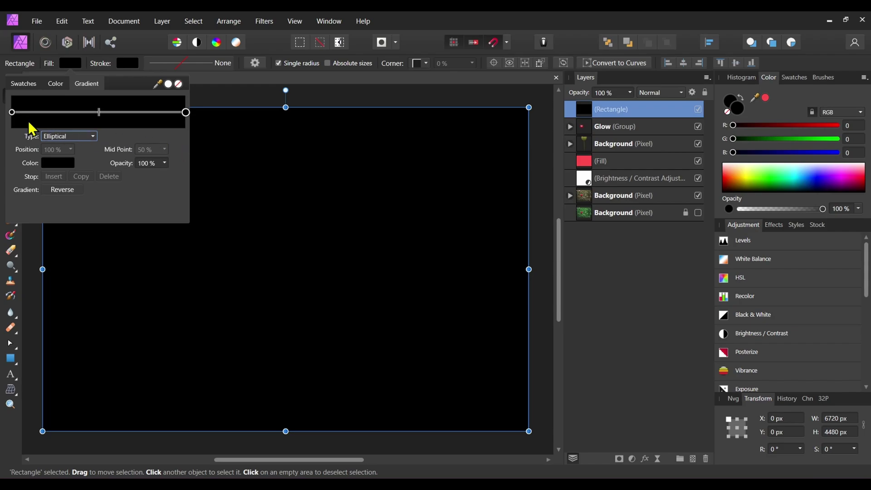
Set the left gradient stop to 0% opacity so the centre is transparent, then deselect
{"action": "left_click", "coordinate": [13, 113]}
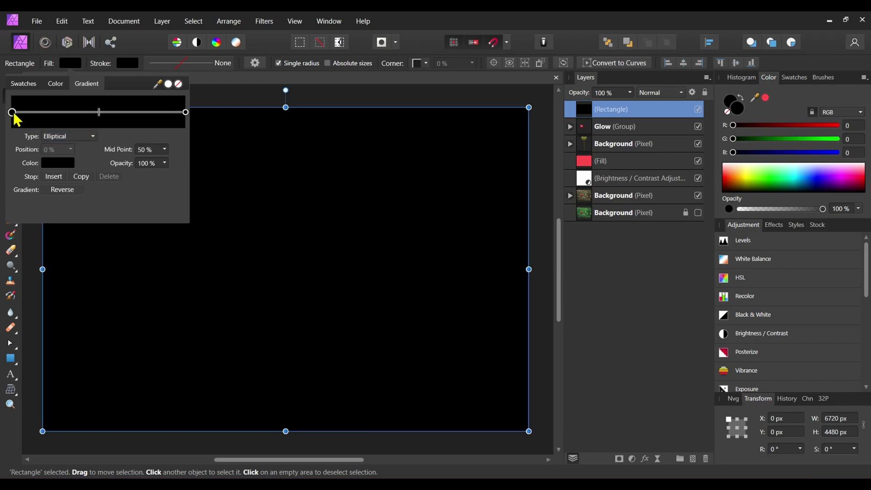
{"action": "left_click", "coordinate": [165, 164]}
{"action": "left_click", "coordinate": [165, 176]}
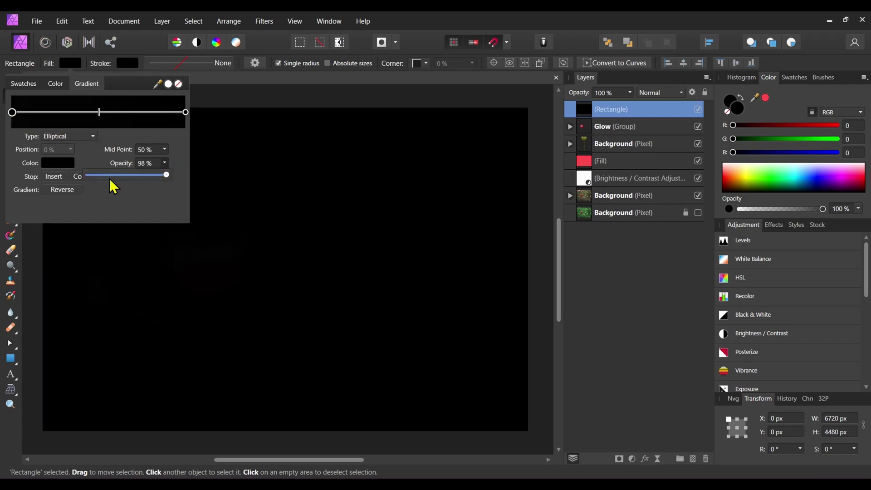
{"action": "left_click_drag", "start_coordinate": [104, 179], "coordinate": [70, 179]}
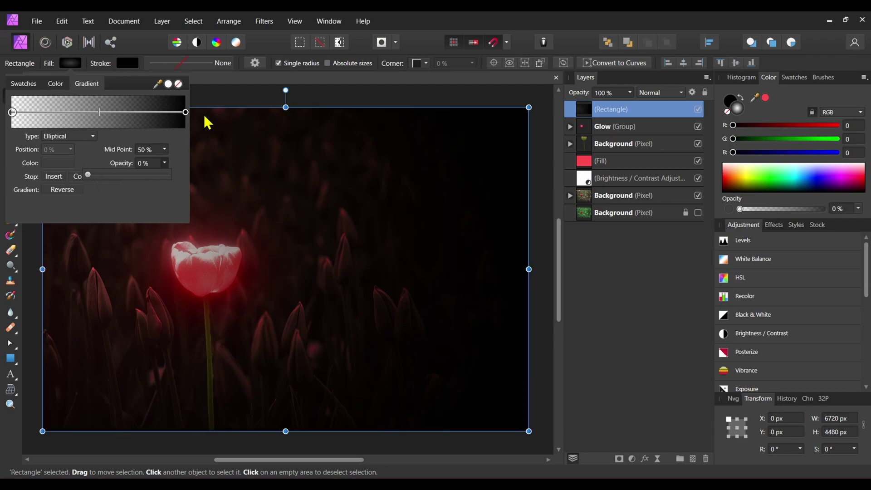
{"action": "left_click", "coordinate": [227, 88]}
{"action": "left_click", "coordinate": [221, 84]}
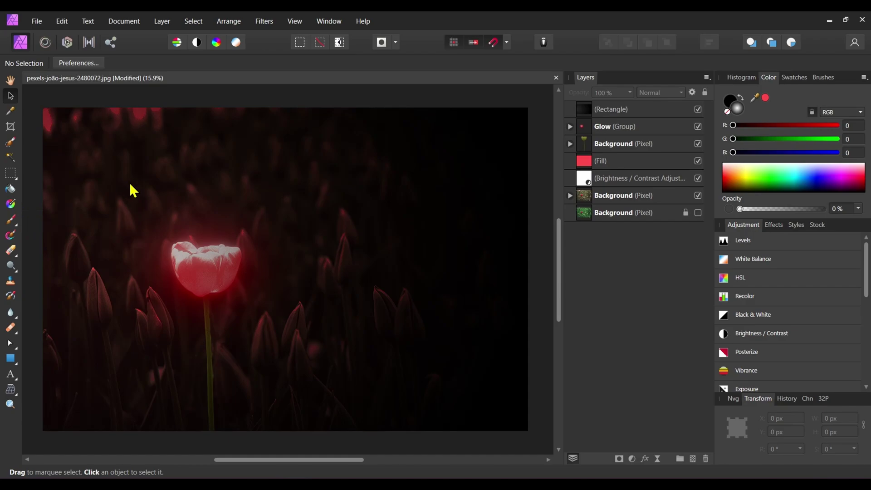
Select the vignette Rectangle layer and switch to the Gradient Tool (G) to show its handles
{"action": "left_click", "coordinate": [626, 110]}
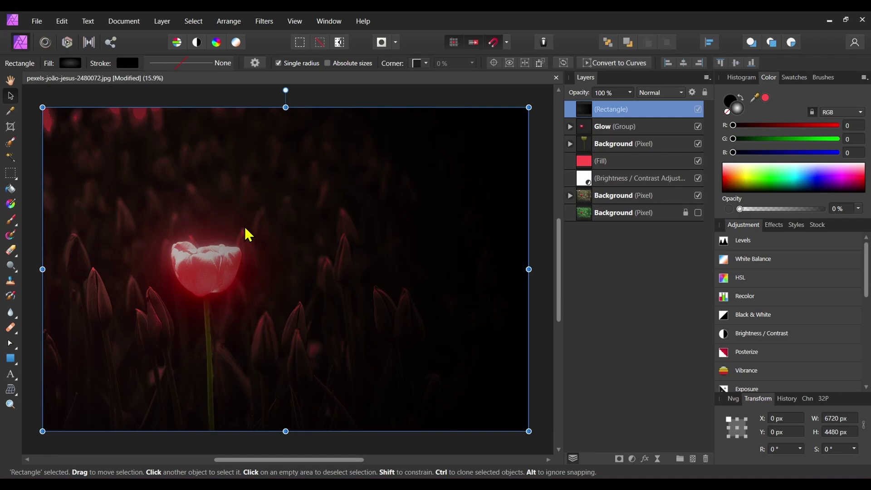
{"action": "key", "text": "g"}
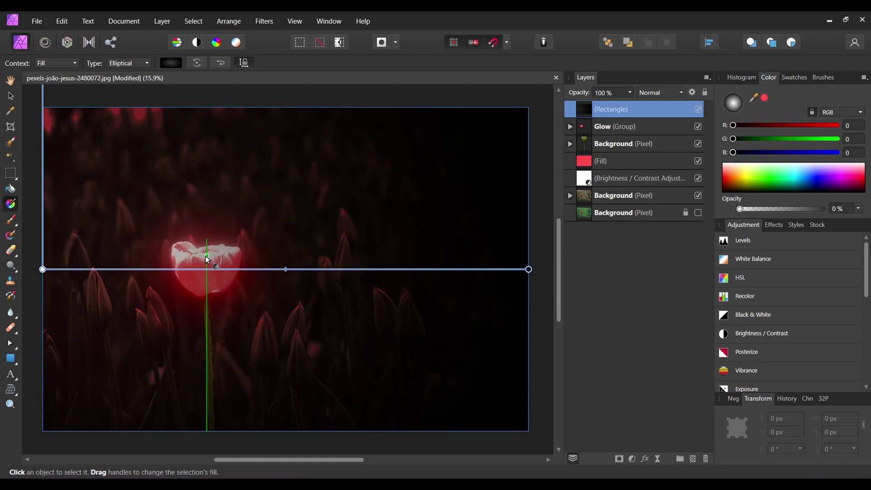
Centre the elliptical black gradient on the tulip, stretch it to the top edge, then deselect
{"action": "left_click_drag", "start_coordinate": [206, 257], "coordinate": [469, 145]}
{"action": "mouse_move", "coordinate": [467, 210]}
{"action": "left_mouse_down"}
{"action": "mouse_move", "coordinate": [484, 296]}
{"action": "mouse_move", "coordinate": [422, 146]}
{"action": "mouse_move", "coordinate": [463, 111]}
{"action": "mouse_move", "coordinate": [470, 196]}
{"action": "left_mouse_up"}
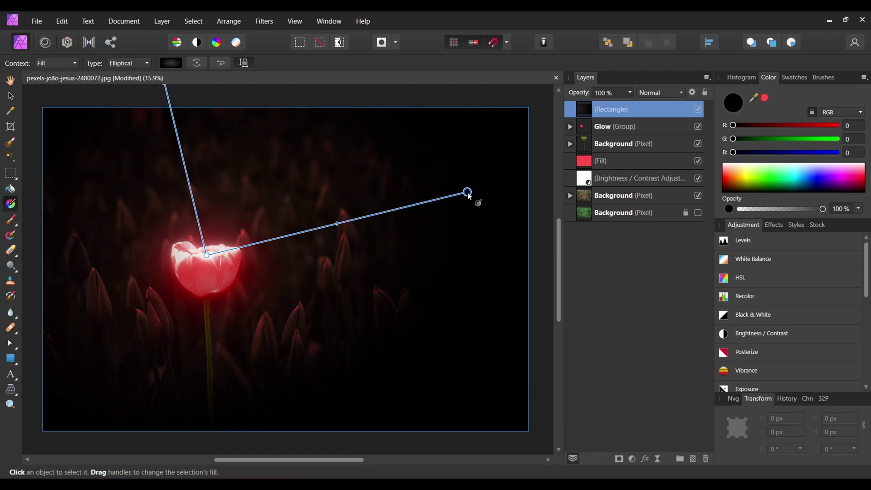
{"action": "left_click", "coordinate": [347, 221]}
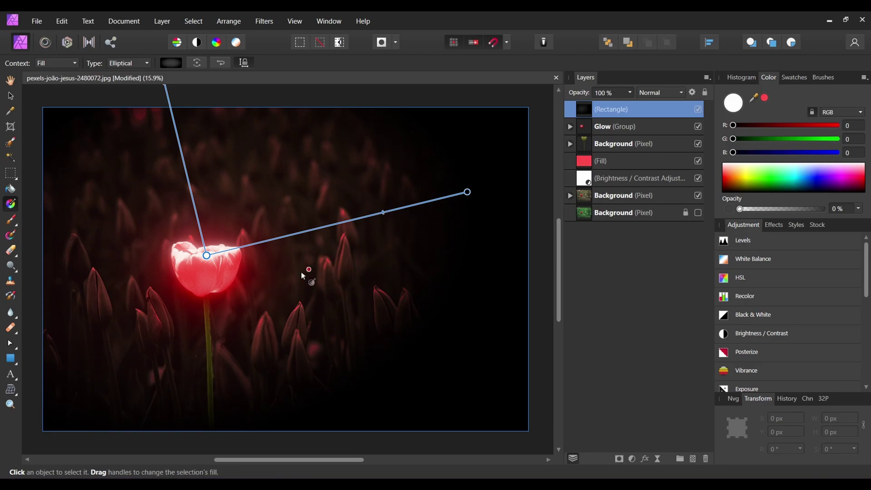
{"action": "left_click", "coordinate": [9, 93]}
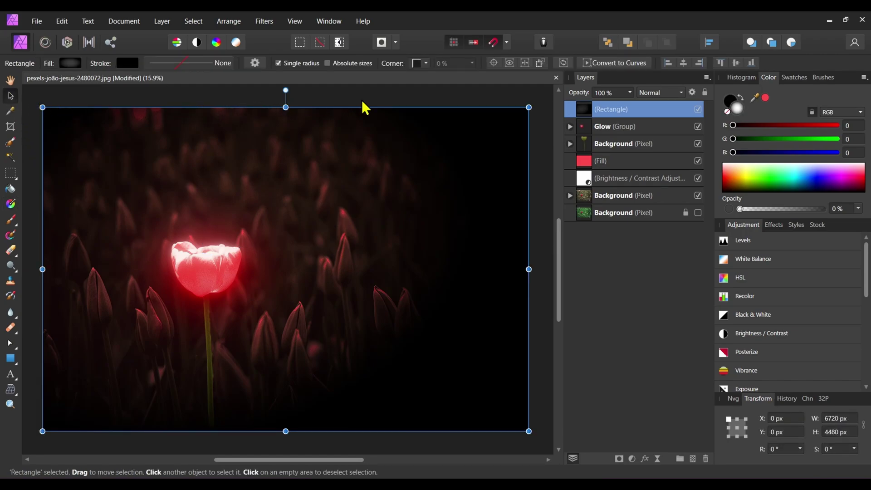
{"action": "left_click", "coordinate": [492, 103]}
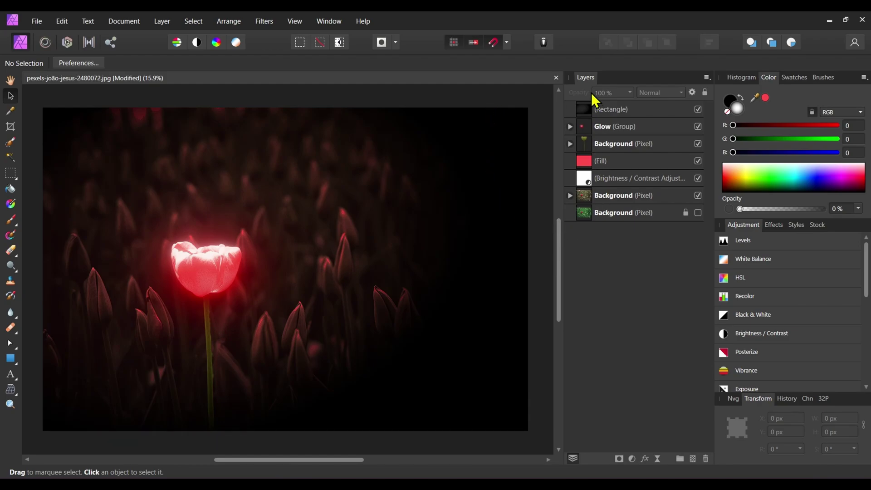
Dock the Layers panel as a tab beside Adjustment in the right-hand panel
{"action": "left_click_drag", "start_coordinate": [593, 82], "coordinate": [773, 229]}
{"action": "left_click", "coordinate": [772, 226]}
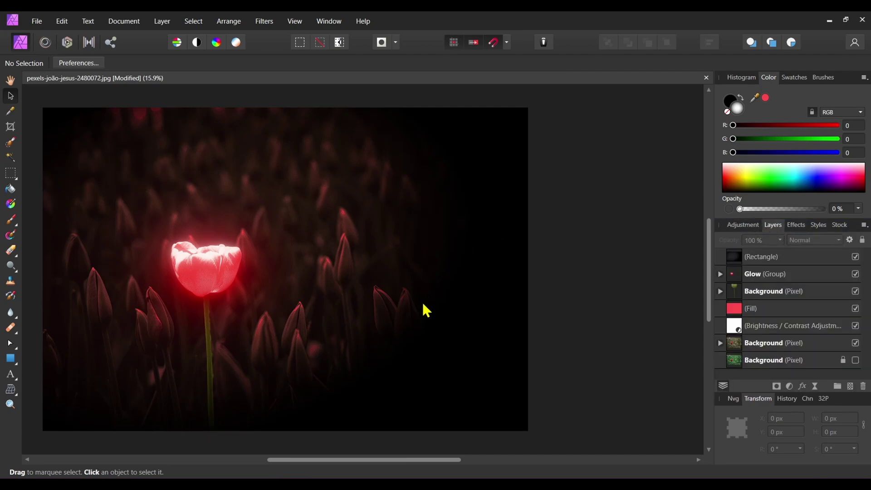